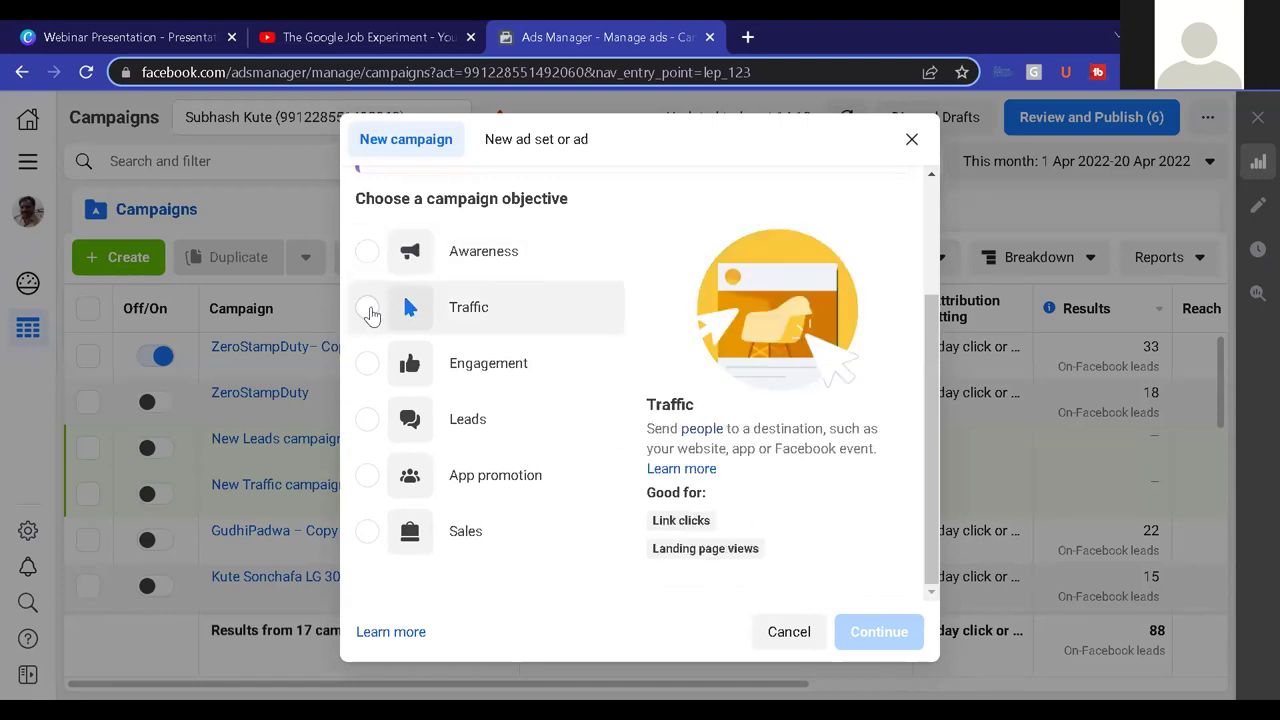
Create a new campaign with the Awareness objective and name it testcafe, dismissing the Leads campaign recommendation.
{"action": "left_click", "coordinate": [366, 251]}
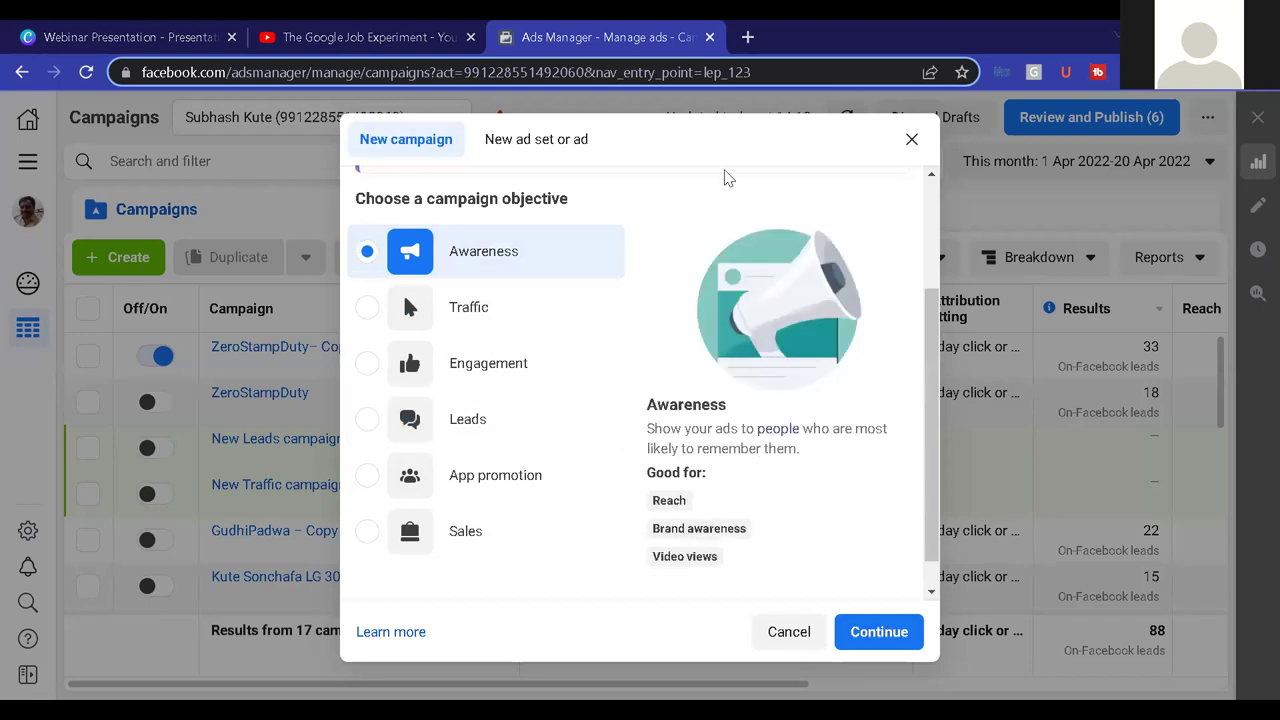
{"action": "left_click", "coordinate": [870, 632]}
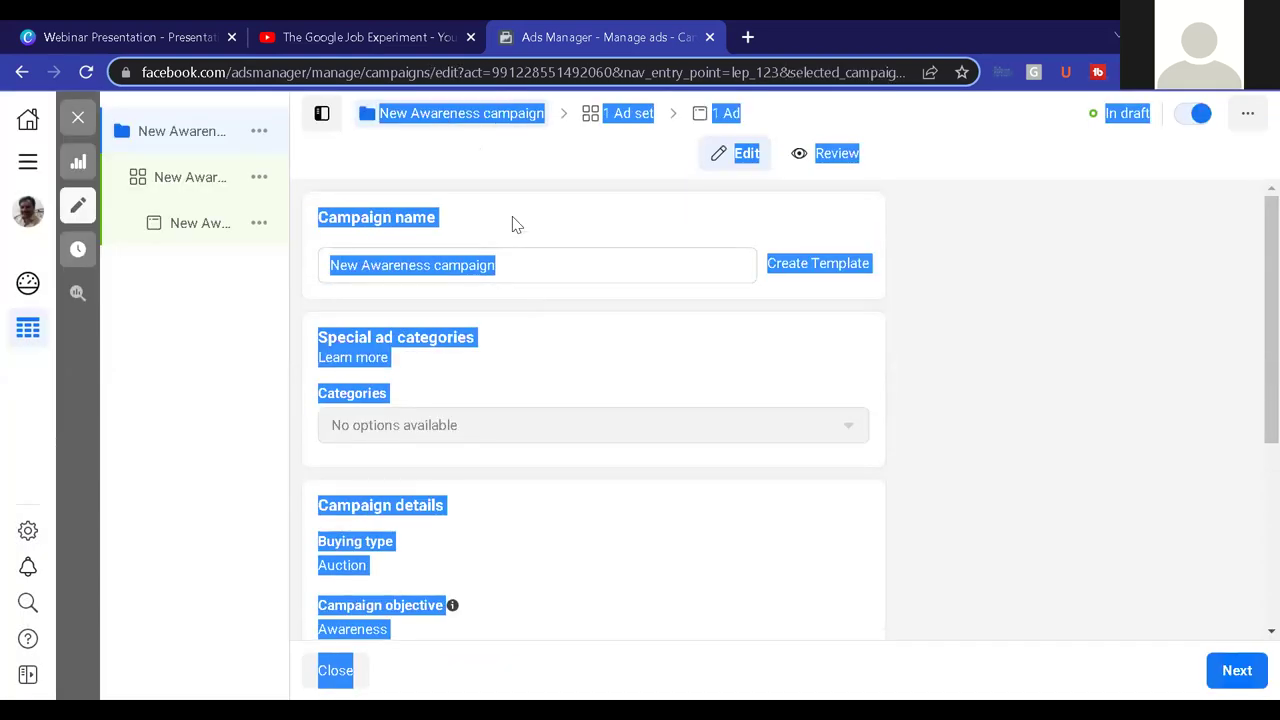
{"action": "left_click", "coordinate": [511, 220]}
{"action": "left_click_drag", "start_coordinate": [517, 271], "coordinate": [294, 280]}
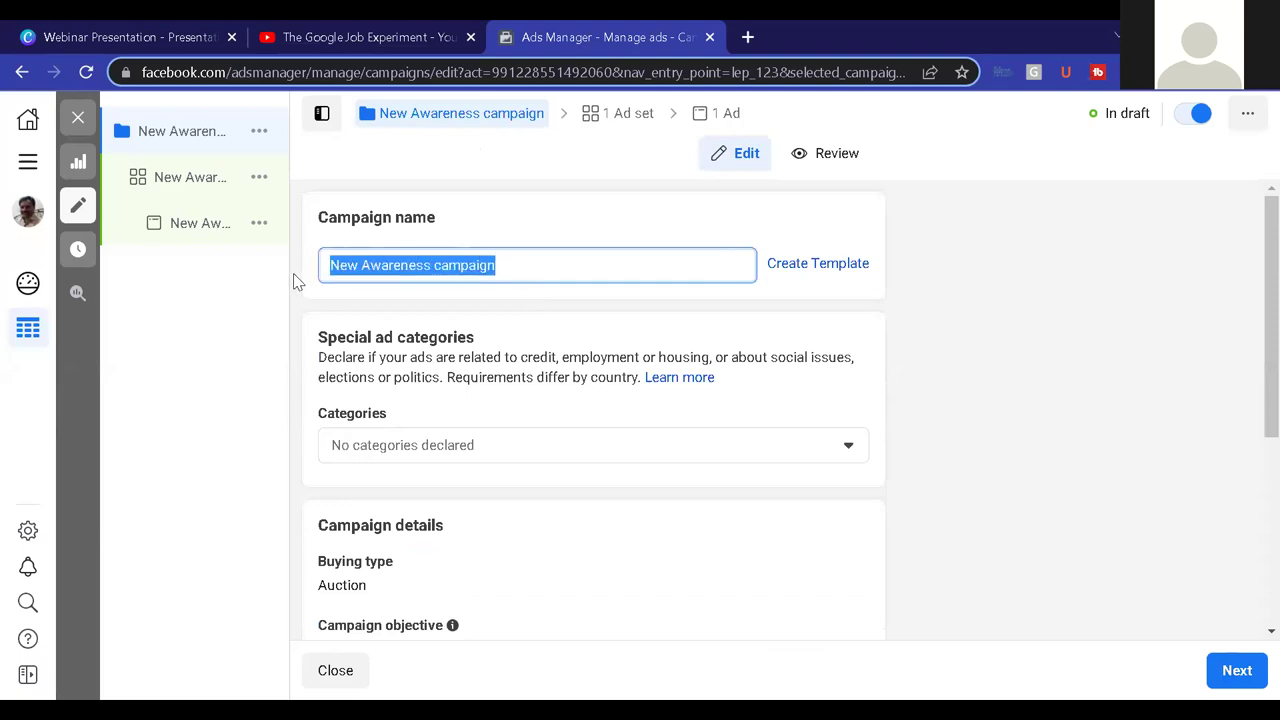
{"action": "type", "text": "te"}
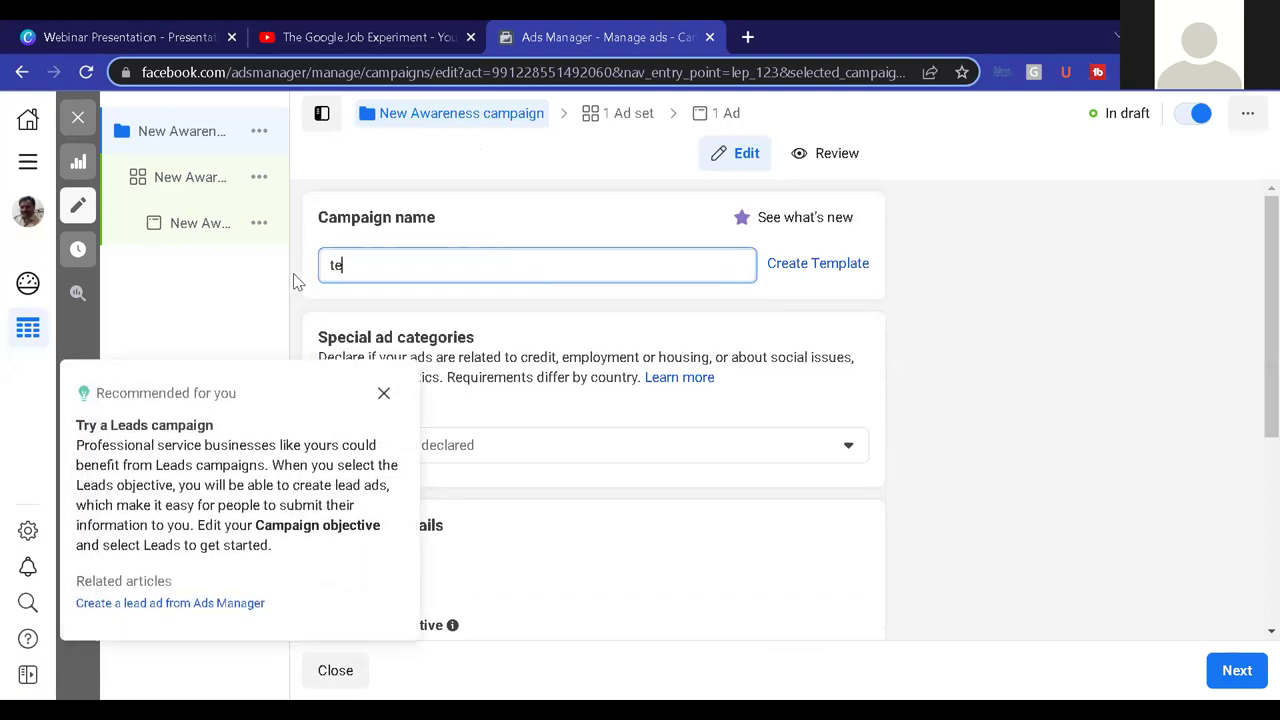
{"action": "type", "text": "stcafe"}
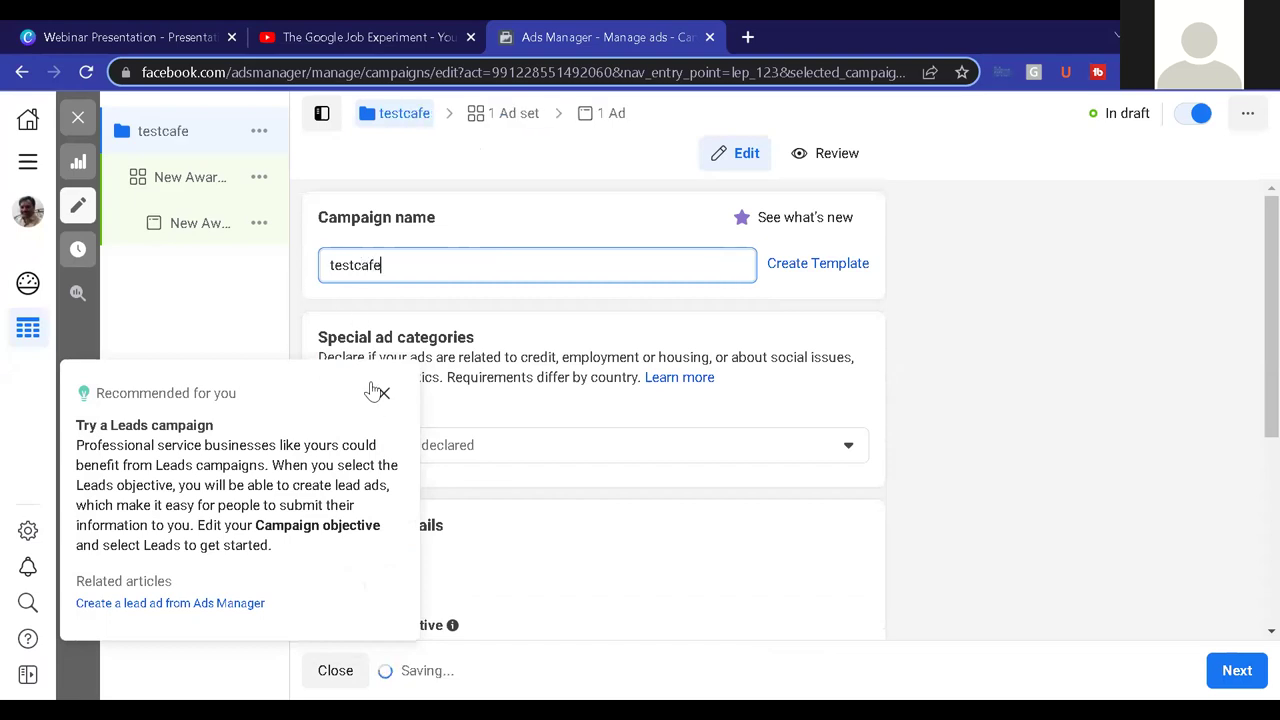
{"action": "left_click", "coordinate": [383, 394]}
Turn on campaign budget optimisation and set the daily budget to ₹100.00.
{"action": "scroll", "coordinate": [523, 300], "scroll_direction": "down", "scroll_amount": 2}
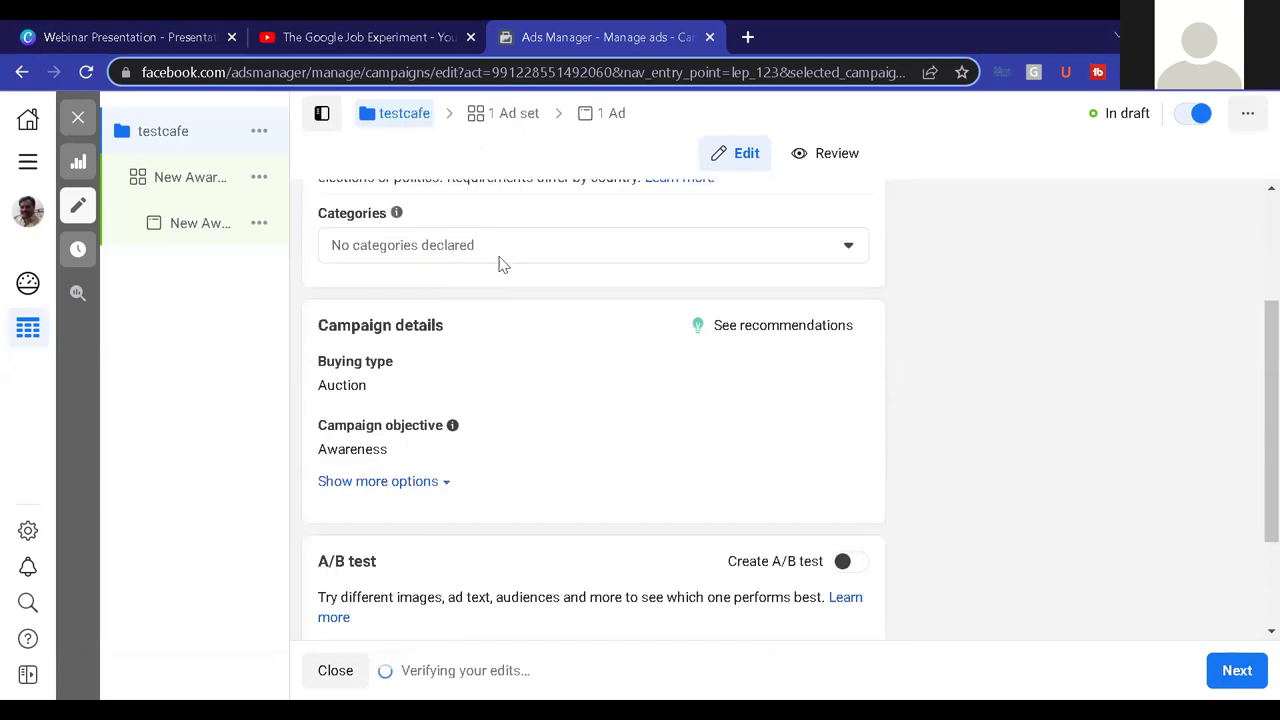
{"action": "scroll", "coordinate": [500, 266], "scroll_direction": "down", "scroll_amount": 2}
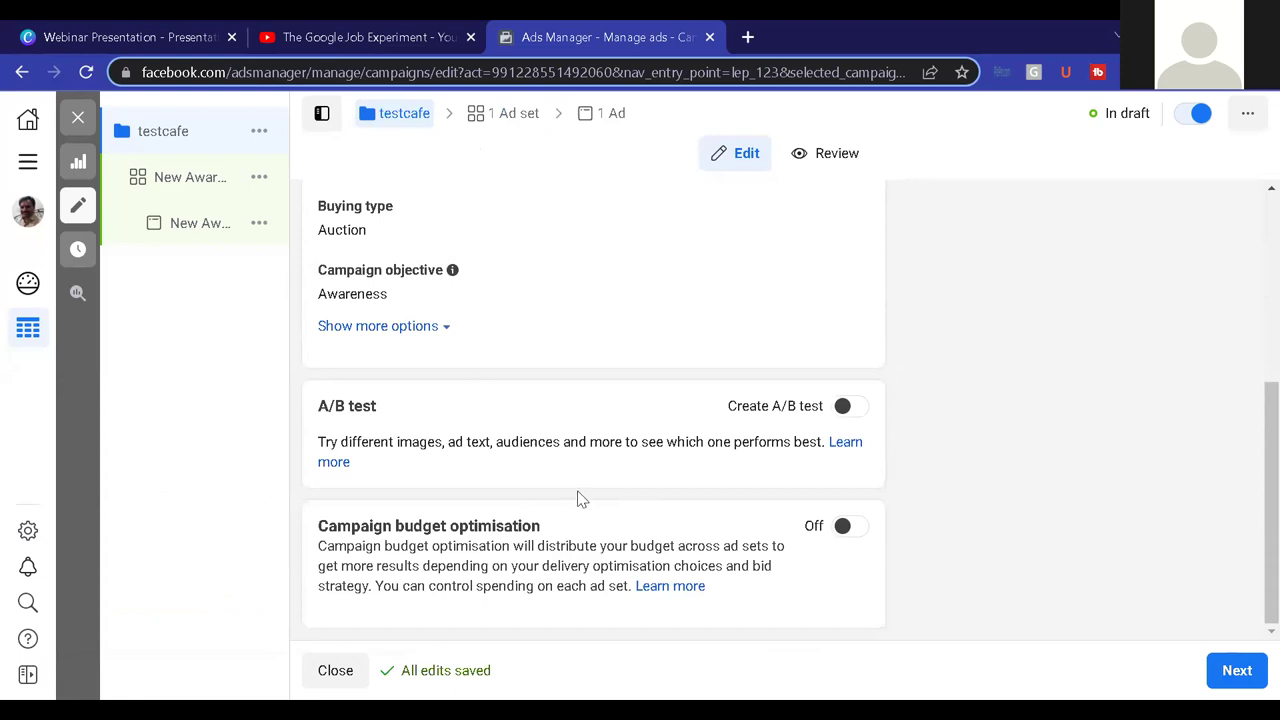
{"action": "left_click", "coordinate": [840, 526]}
{"action": "scroll", "coordinate": [400, 400], "scroll_direction": "down", "scroll_amount": 2}
{"action": "left_click", "coordinate": [630, 463]}
{"action": "key", "text": "BackSpace"}
{"action": "type", "text": "100.00"}
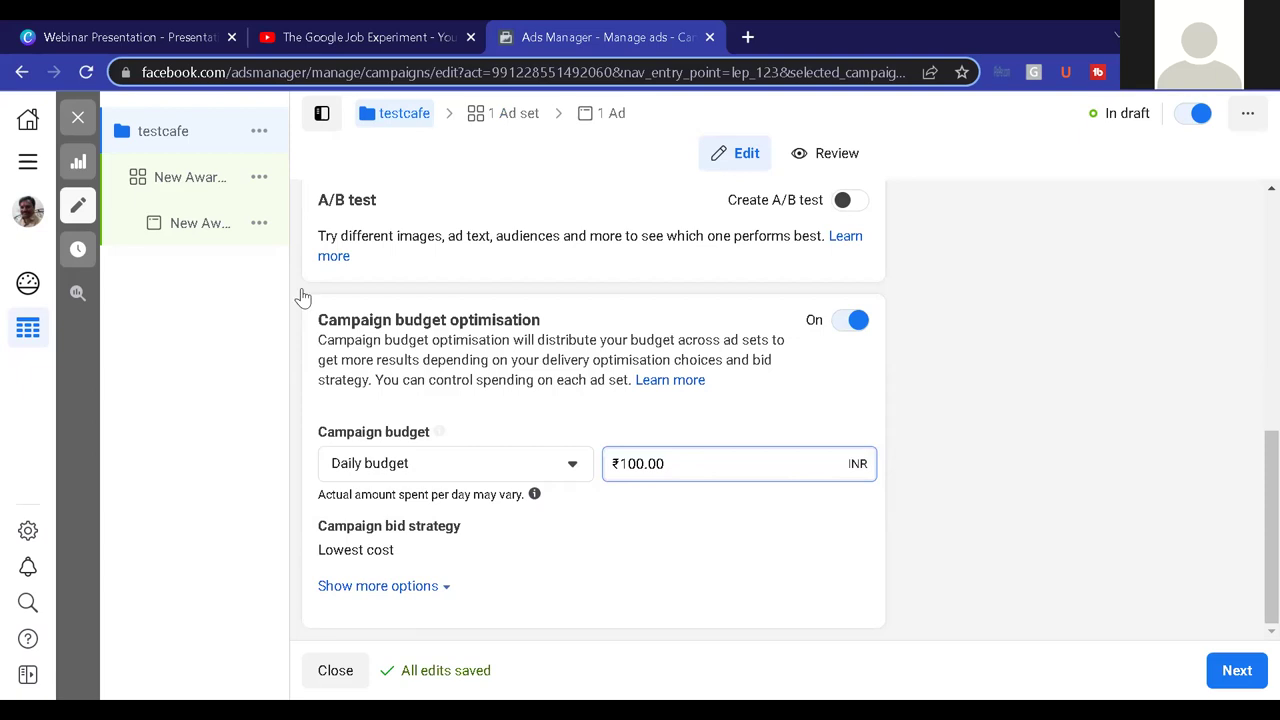
Open the campaign's ad set and remove India from the audience locations.
{"action": "left_click", "coordinate": [190, 177]}
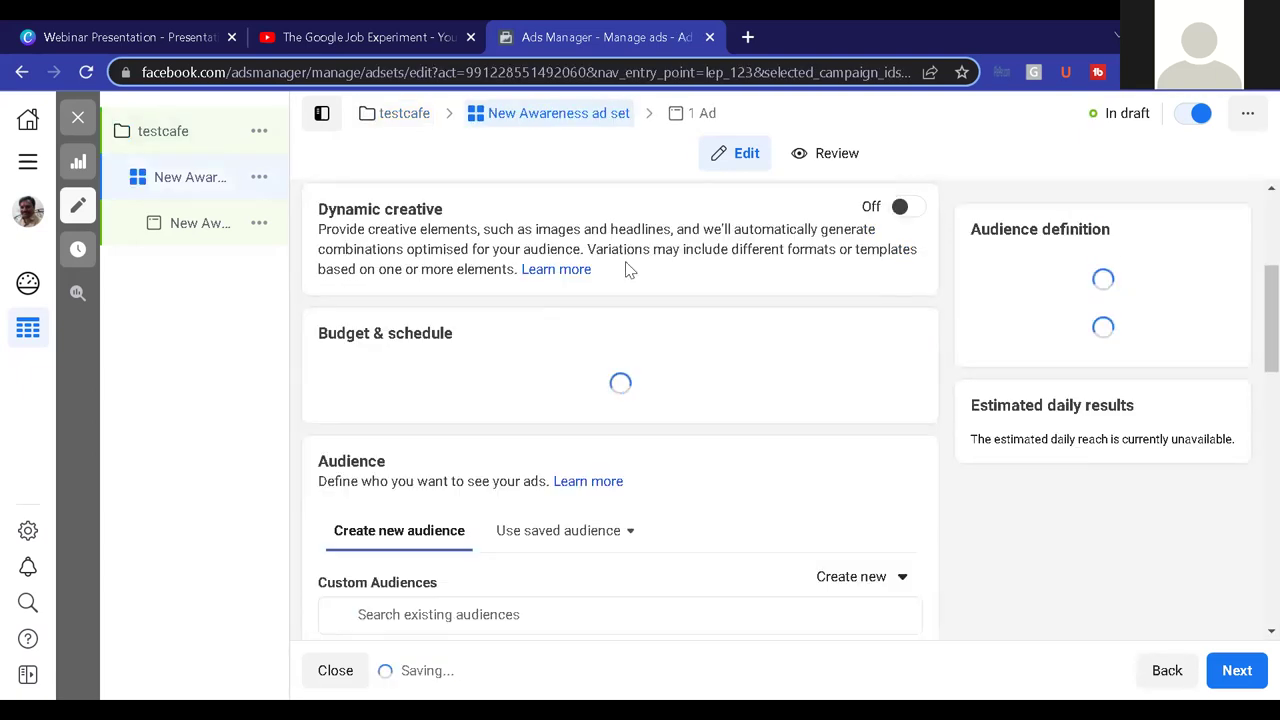
{"action": "scroll", "coordinate": [368, 452], "scroll_direction": "down", "scroll_amount": 2}
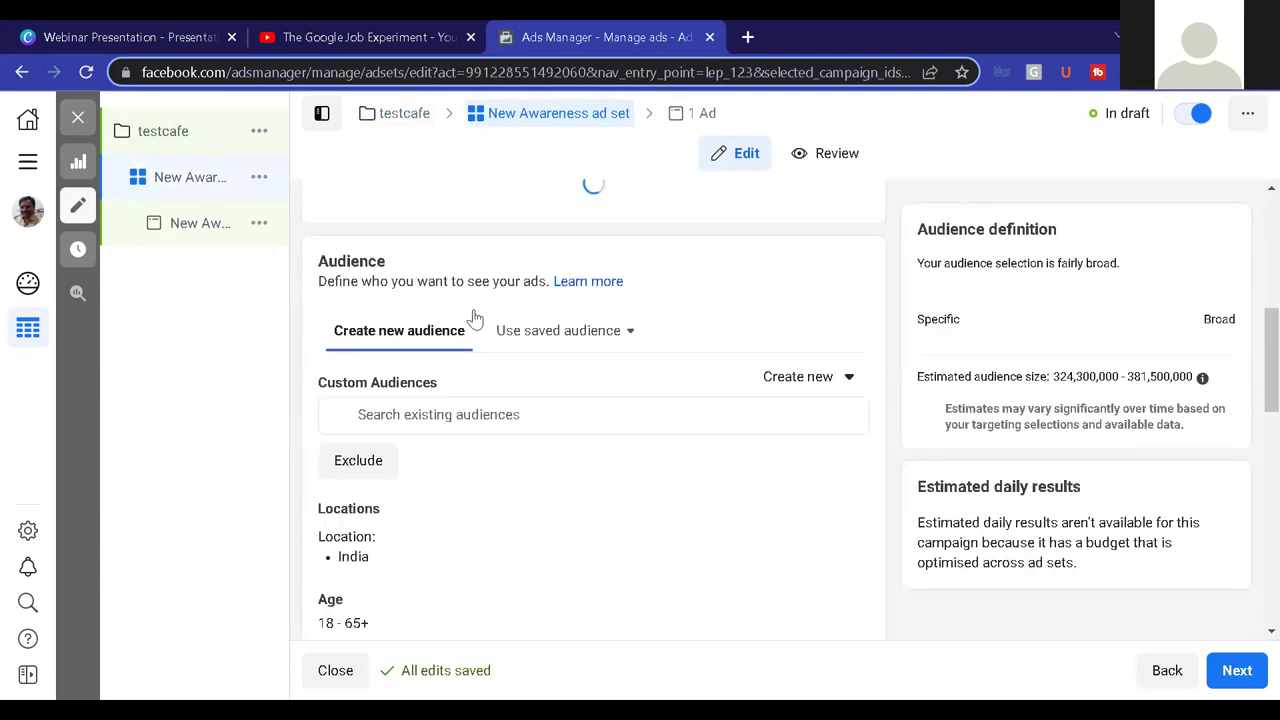
{"action": "scroll", "coordinate": [368, 452], "scroll_direction": "down", "scroll_amount": 2}
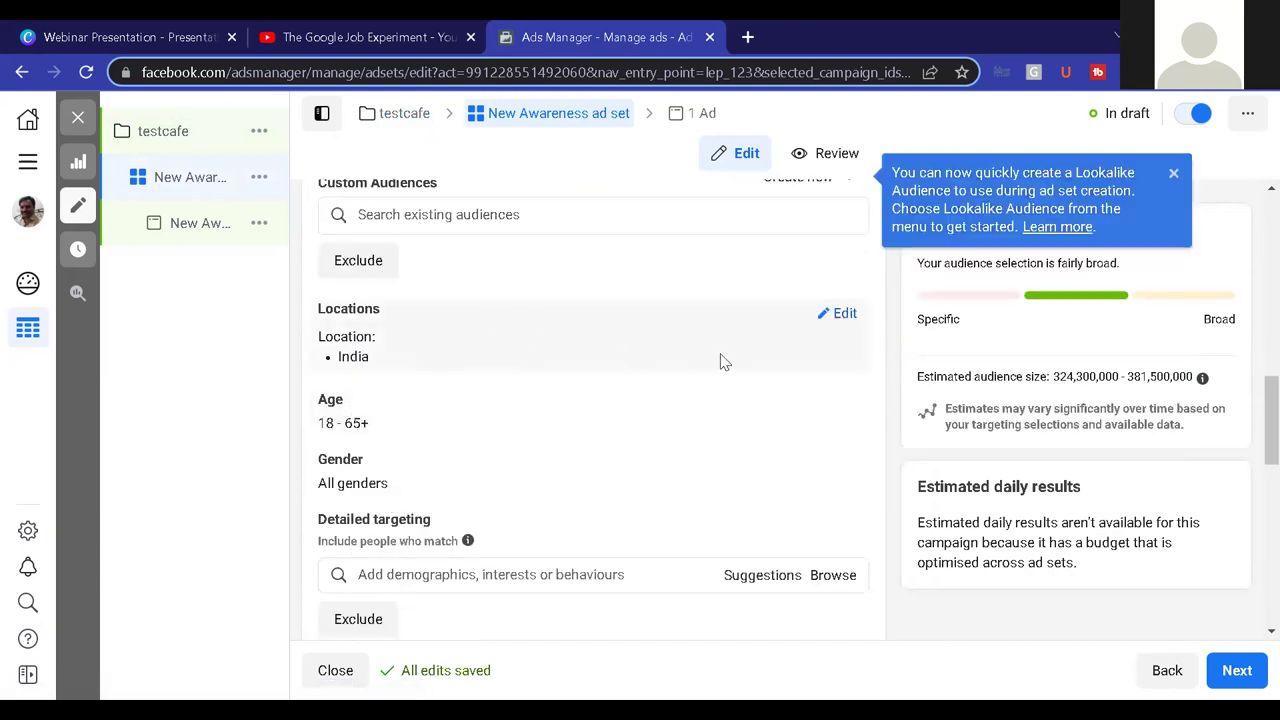
{"action": "left_click", "coordinate": [842, 316]}
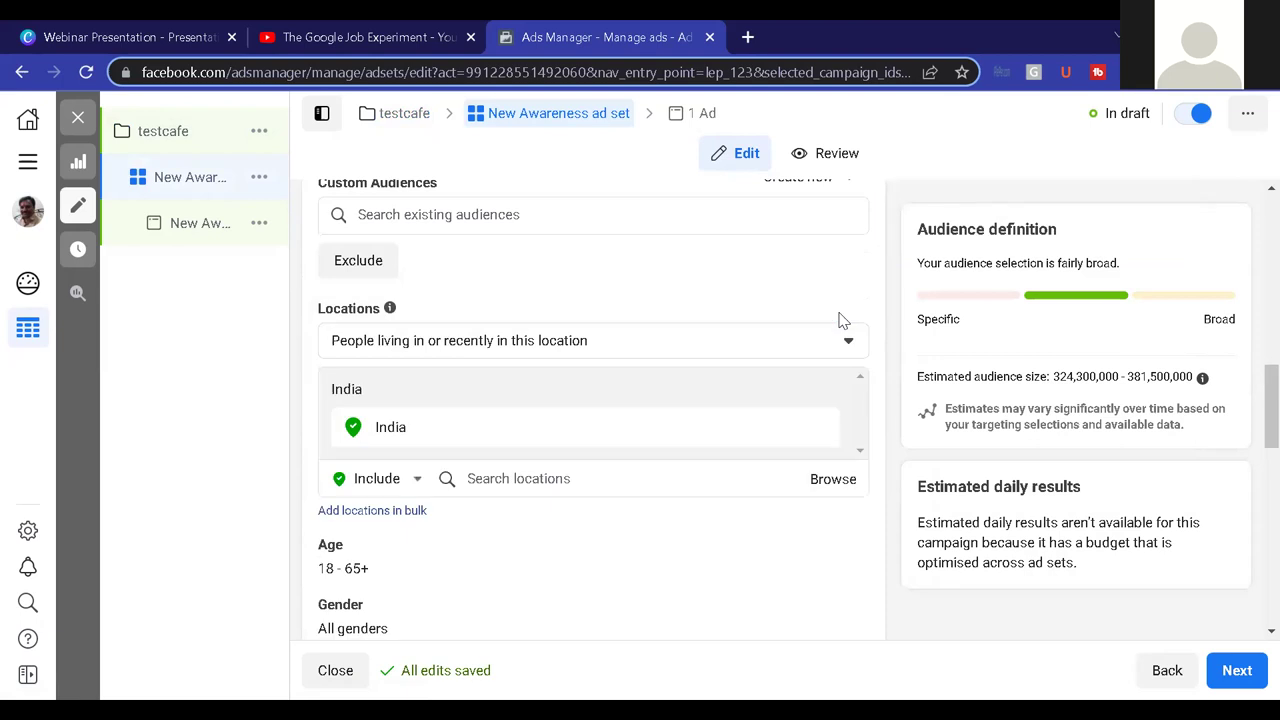
{"action": "mouse_move", "coordinate": [789, 443]}
{"action": "left_click", "coordinate": [819, 430]}
Add the city of Pune, Maharashtra, India to the included audience locations.
{"action": "scroll", "coordinate": [791, 449], "scroll_direction": "down", "scroll_amount": 4}
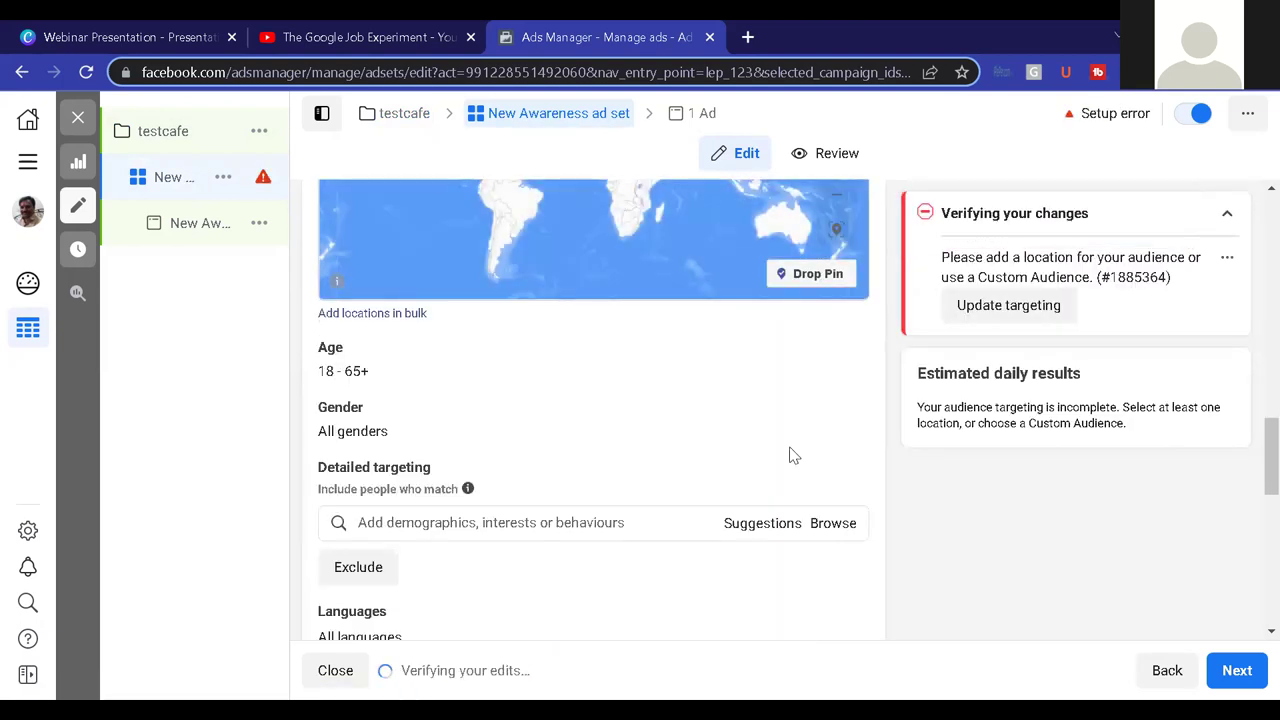
{"action": "scroll", "coordinate": [789, 455], "scroll_direction": "up", "scroll_amount": 2}
{"action": "left_click", "coordinate": [503, 257]}
{"action": "type", "text": "pune"}
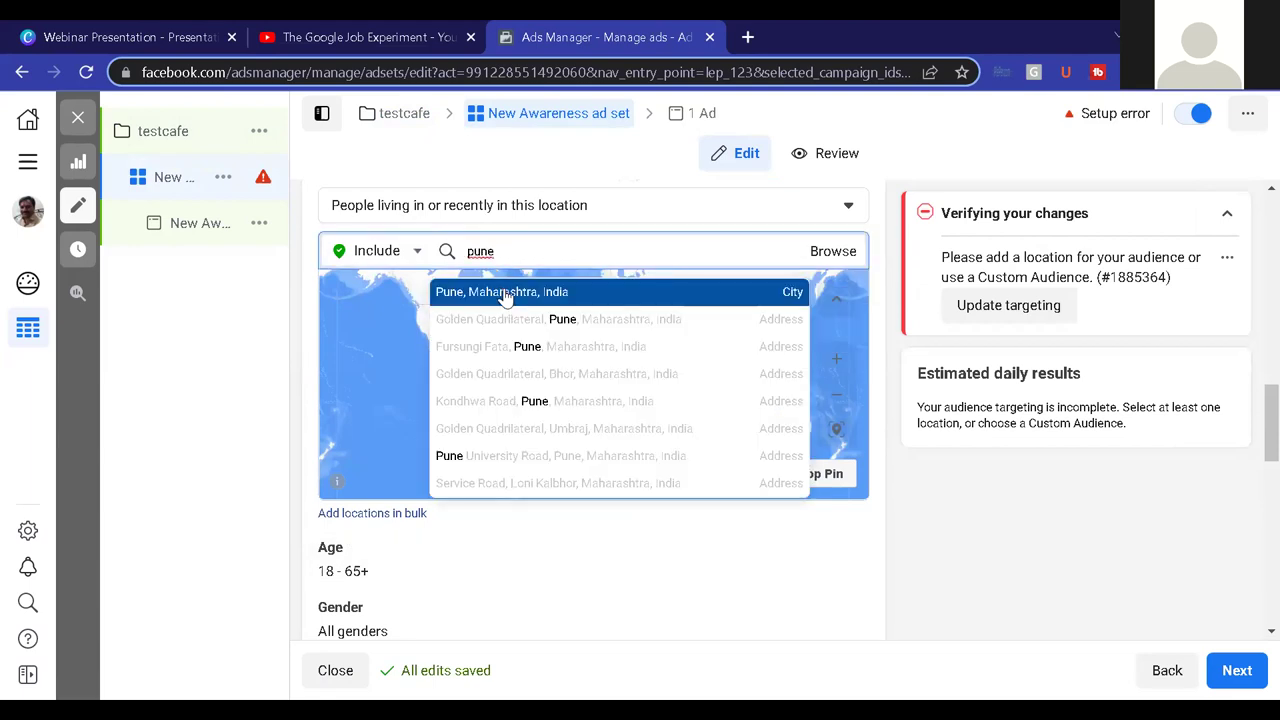
{"action": "left_click", "coordinate": [505, 292]}
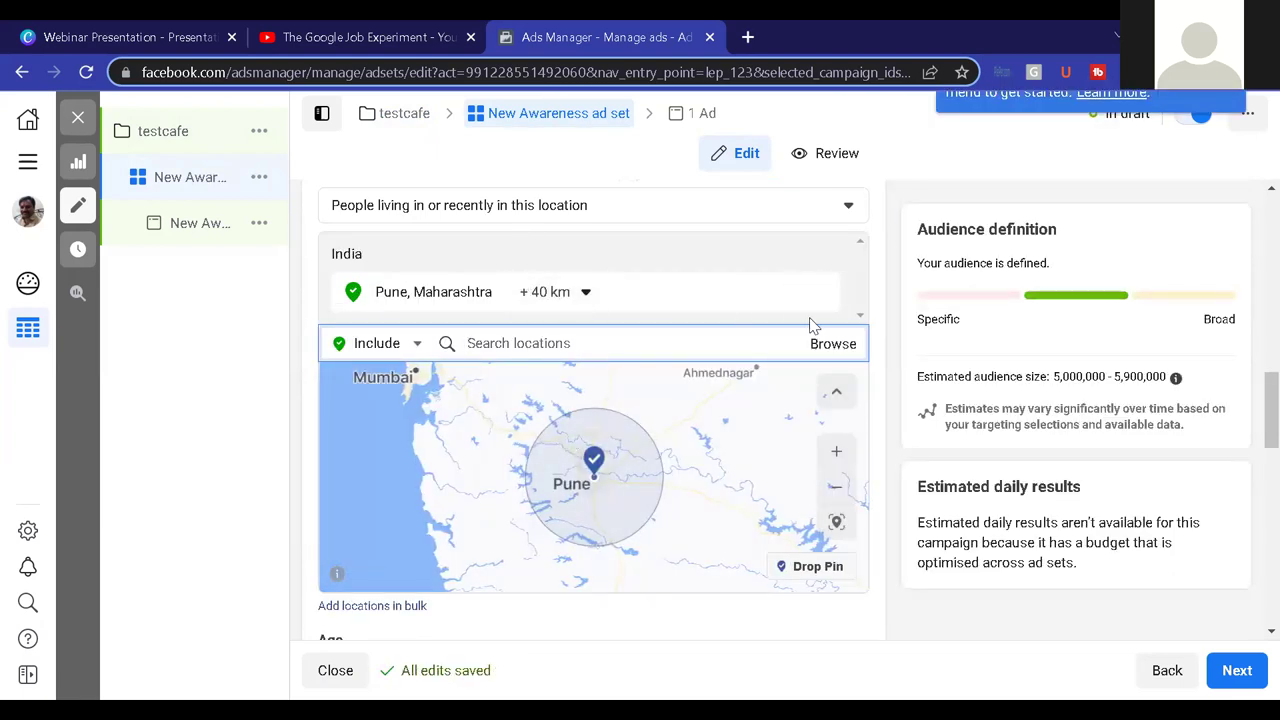
Add Ravet to the included audience locations and remove Pune from the list.
{"action": "type", "text": "arv"}
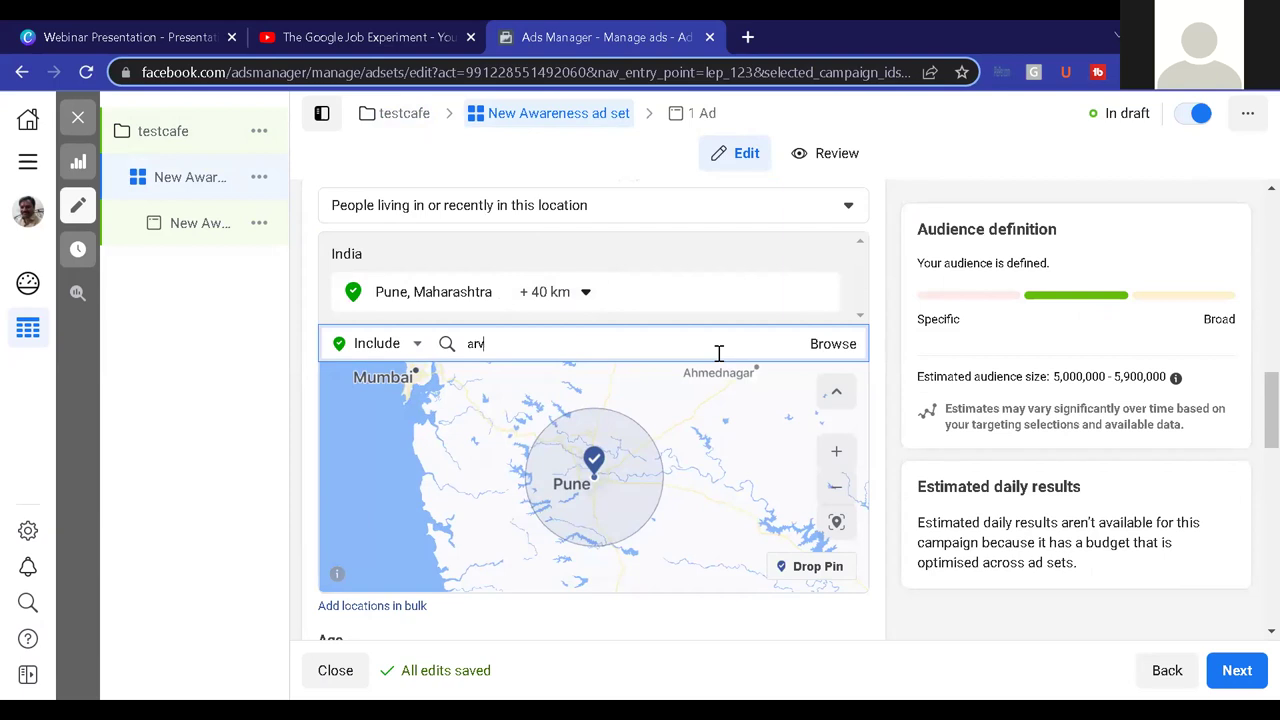
{"action": "key", "text": "BackSpace"}
{"action": "key", "text": "BackSpace"}
{"action": "type", "text": "Ravet"}
{"action": "left_click", "coordinate": [650, 390]}
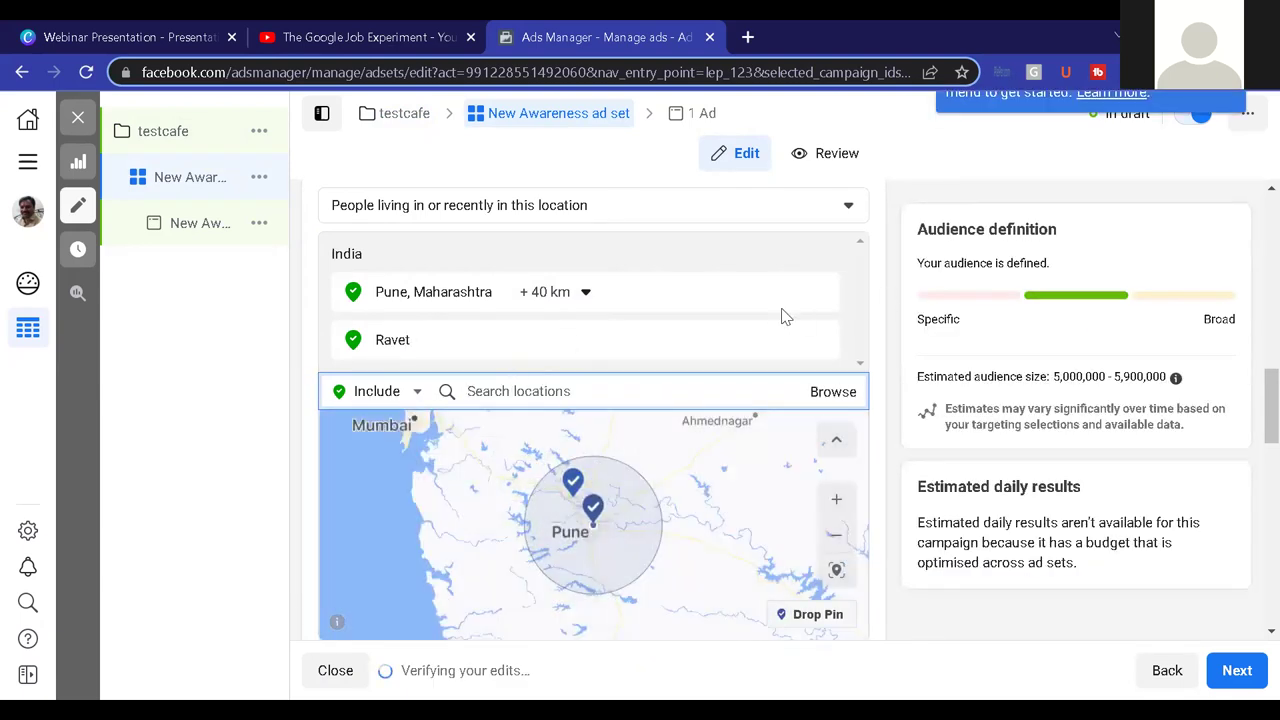
{"action": "left_click", "coordinate": [823, 291]}
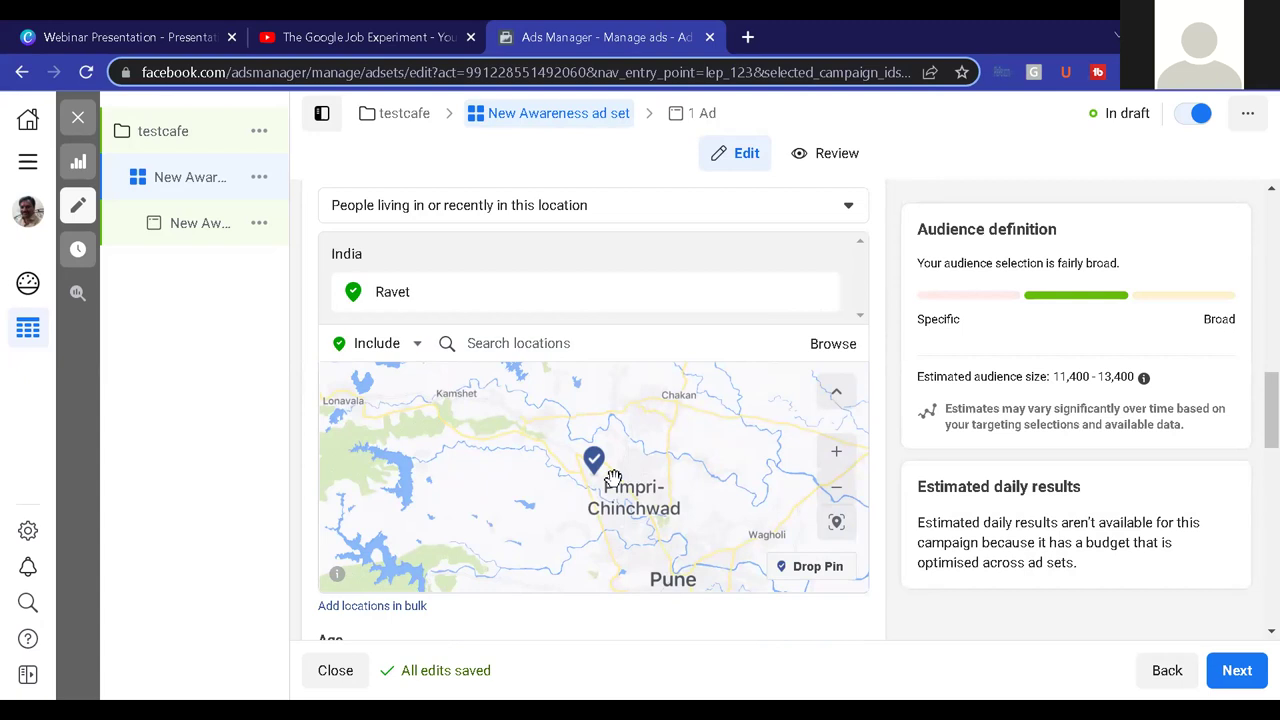
Set the audience's maximum age to 30.
{"action": "scroll", "coordinate": [443, 323], "scroll_direction": "down", "scroll_amount": 3}
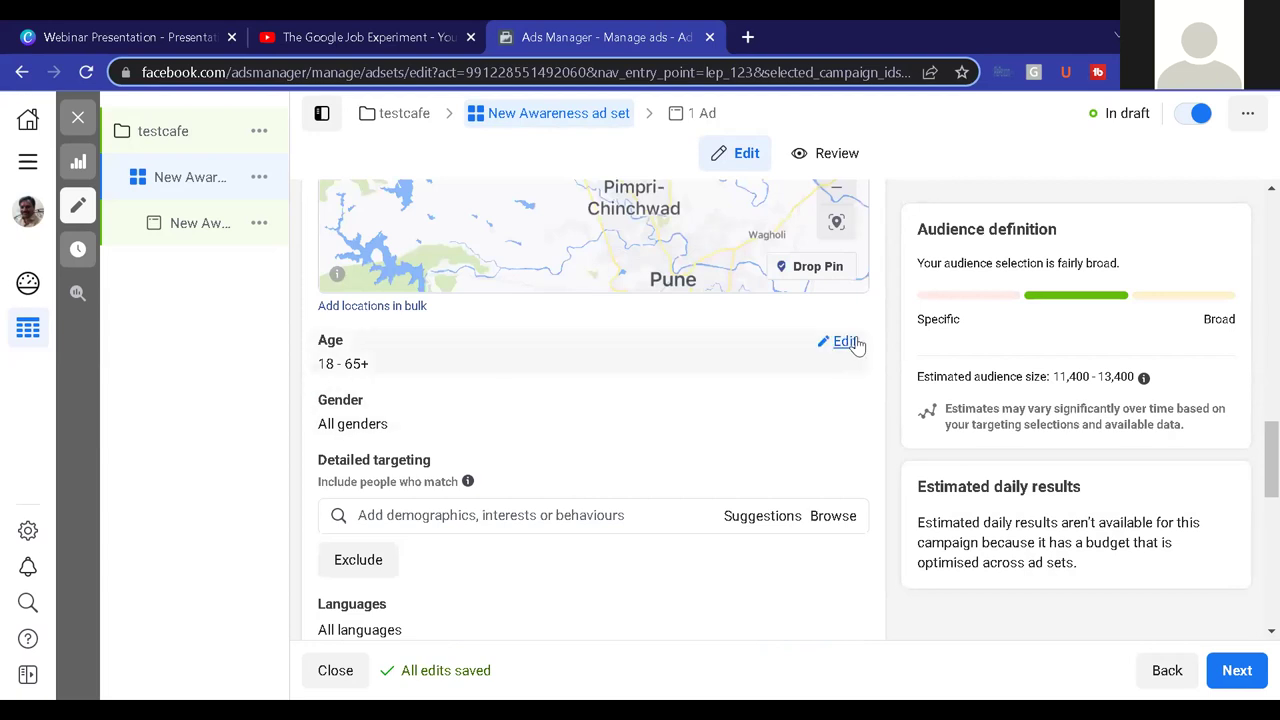
{"action": "left_click", "coordinate": [845, 342]}
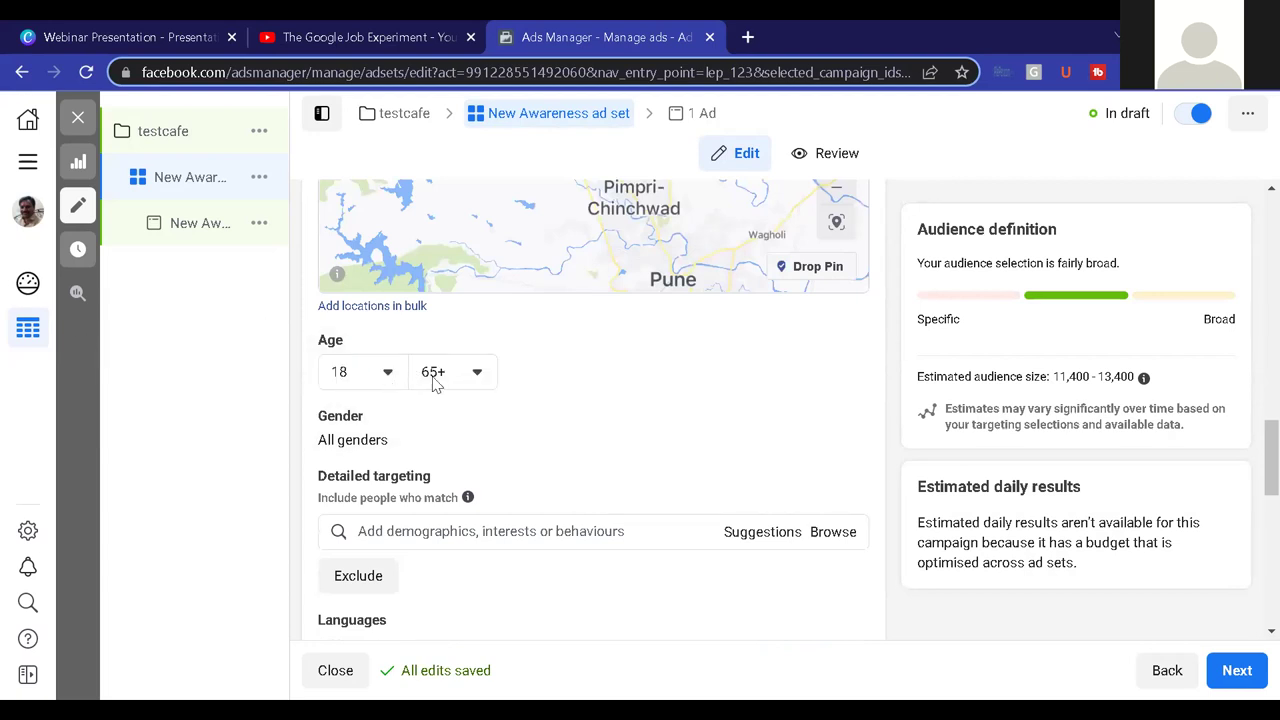
{"action": "left_click", "coordinate": [480, 378]}
{"action": "scroll", "coordinate": [480, 468], "scroll_direction": "up", "scroll_amount": 5}
{"action": "scroll", "coordinate": [480, 470], "scroll_direction": "up", "scroll_amount": 8}
{"action": "scroll", "coordinate": [478, 471], "scroll_direction": "down", "scroll_amount": 3}
{"action": "left_click", "coordinate": [426, 468]}
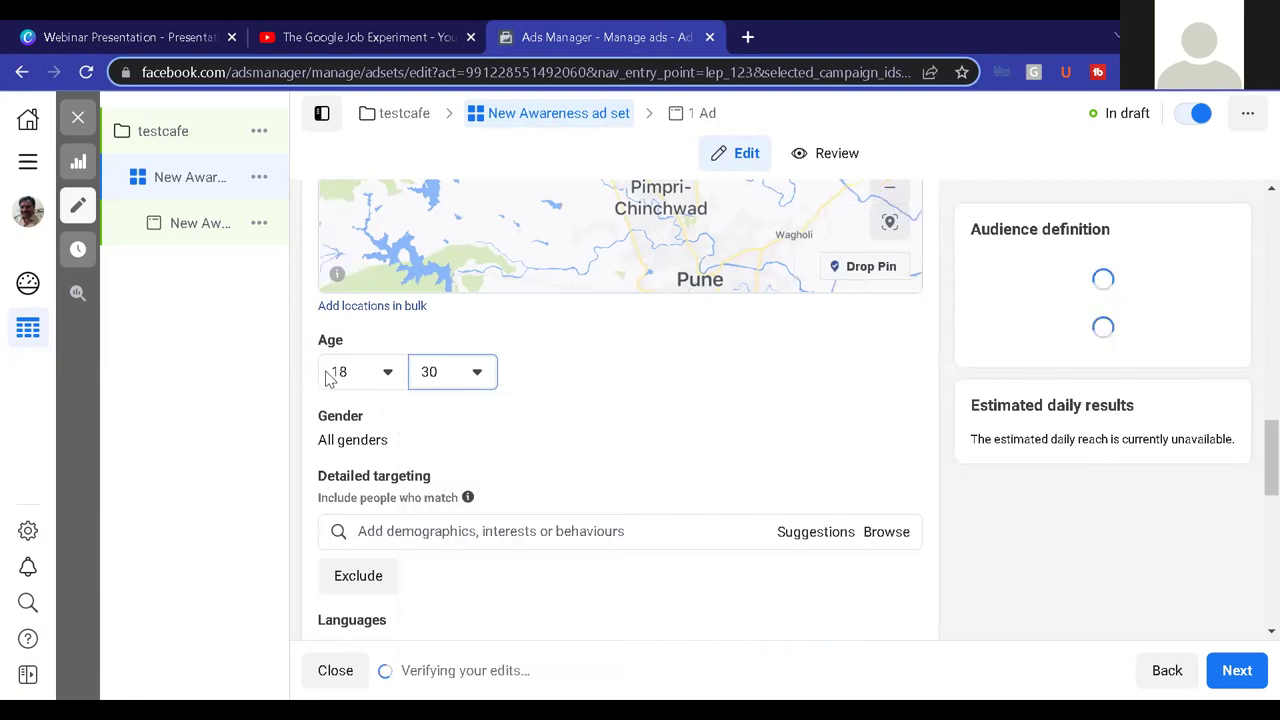
Search detailed targeting for food and add the Fast food interest to the audience.
{"action": "scroll", "coordinate": [567, 380], "scroll_direction": "up", "scroll_amount": 2}
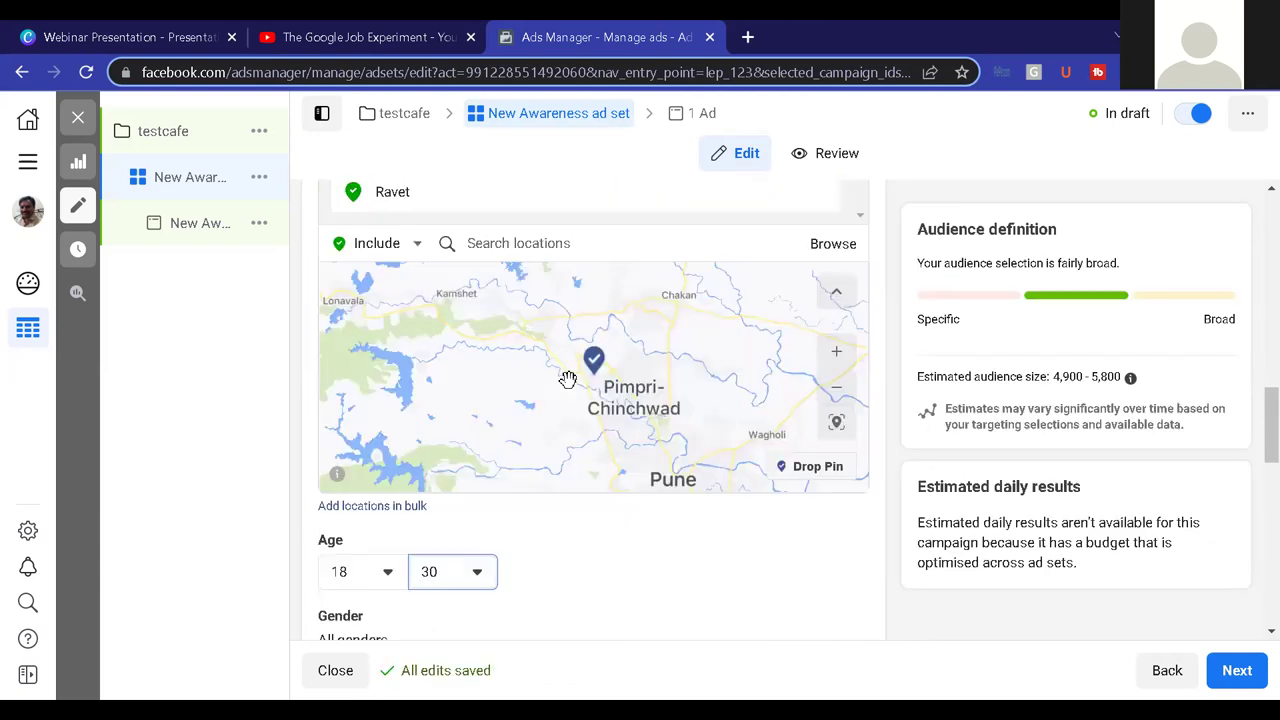
{"action": "scroll", "coordinate": [567, 380], "scroll_direction": "down", "scroll_amount": 3}
{"action": "scroll", "coordinate": [671, 563], "scroll_direction": "down", "scroll_amount": 5}
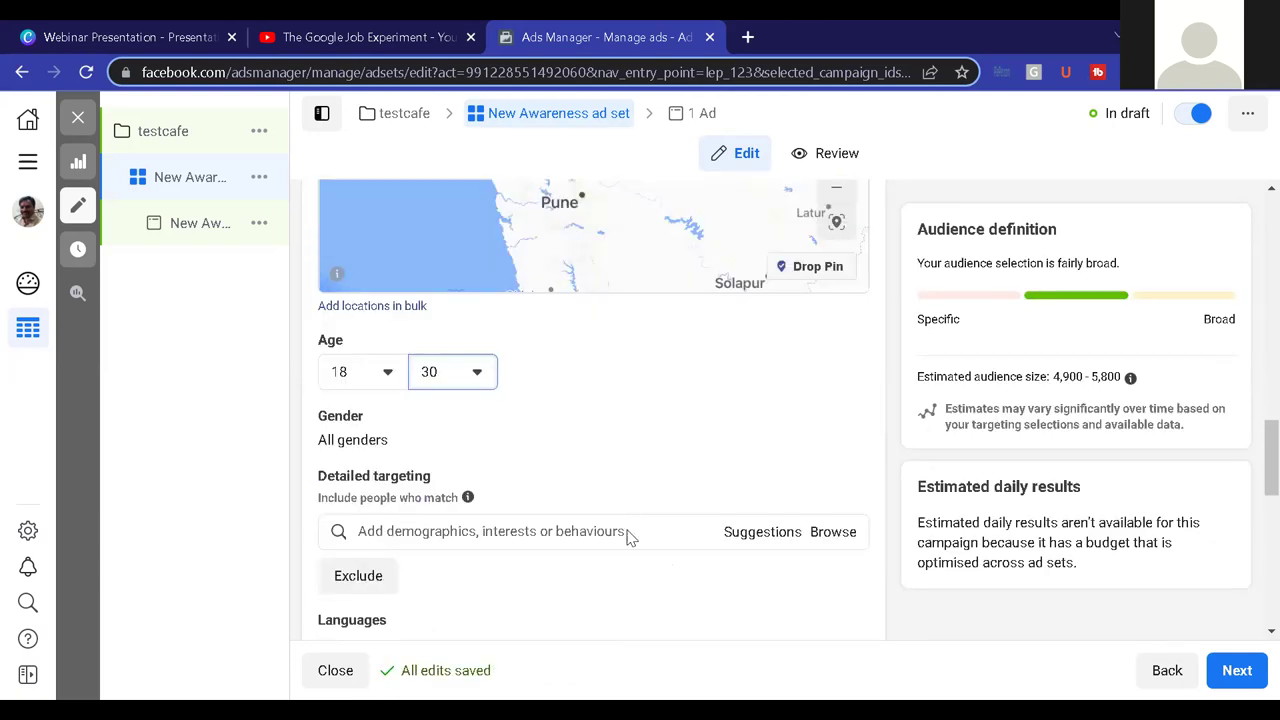
{"action": "scroll", "coordinate": [549, 453], "scroll_direction": "up", "scroll_amount": 3}
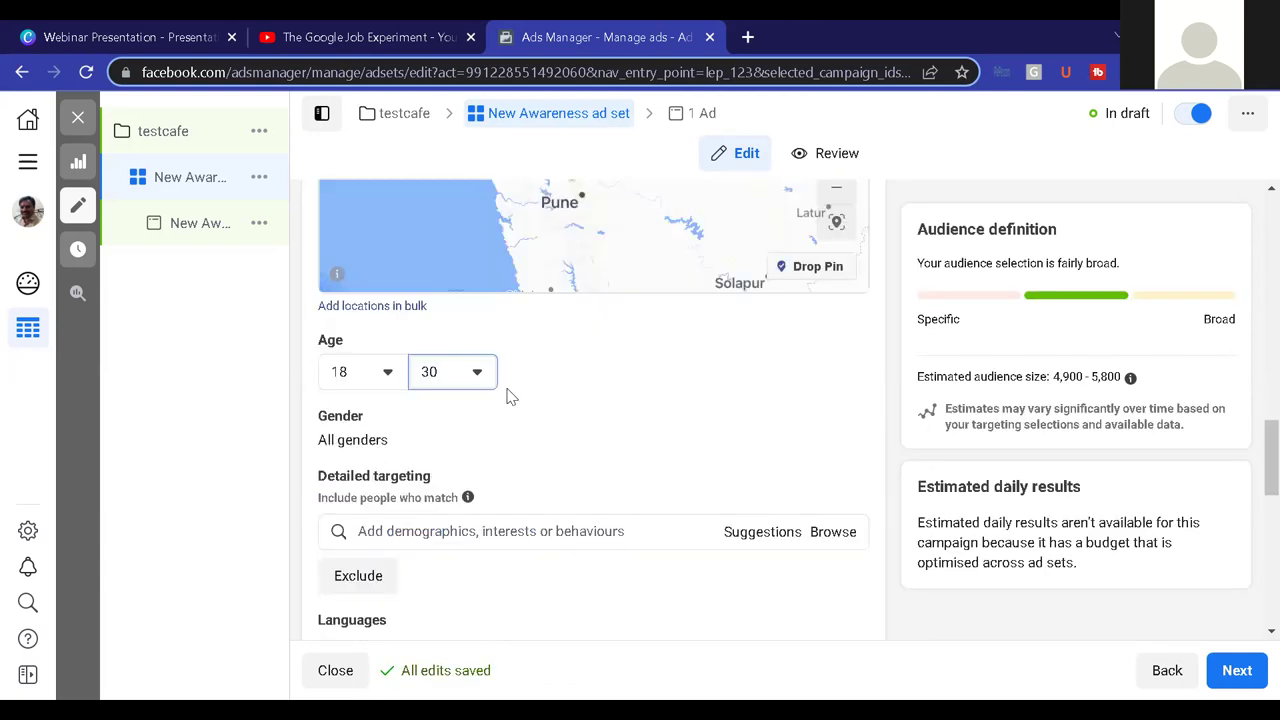
{"action": "left_click", "coordinate": [503, 530]}
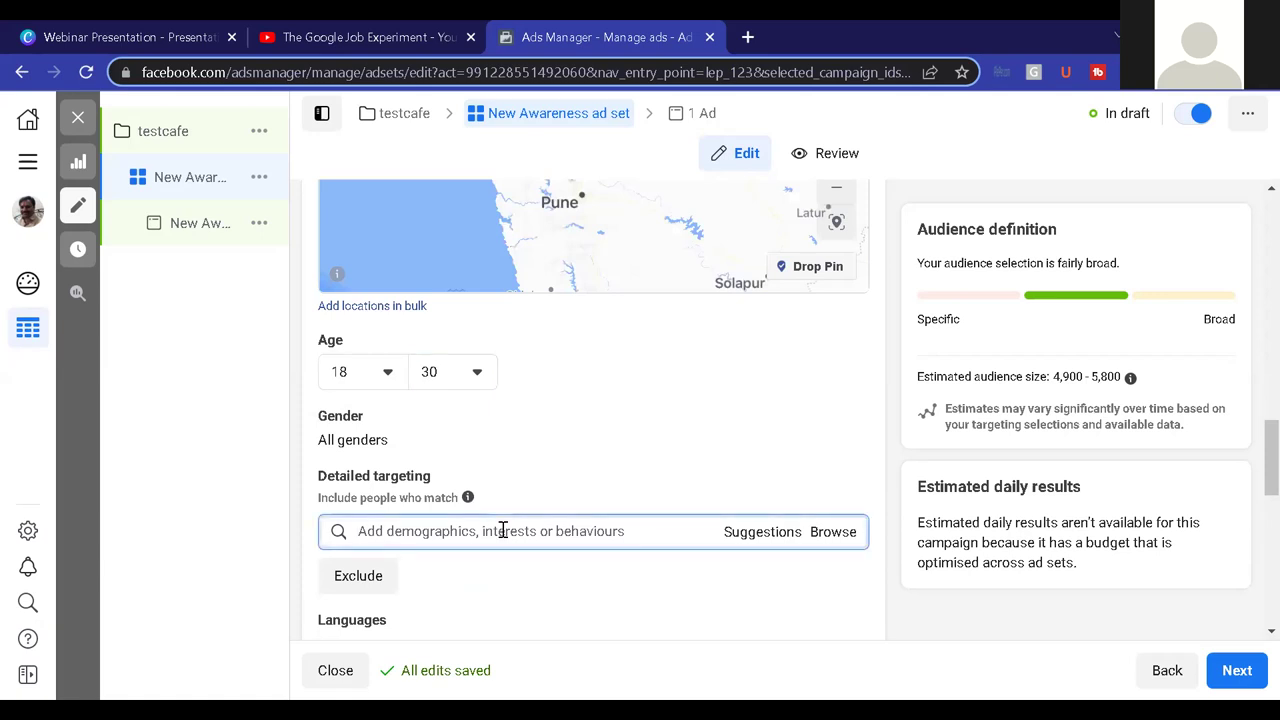
{"action": "type", "text": "food"}
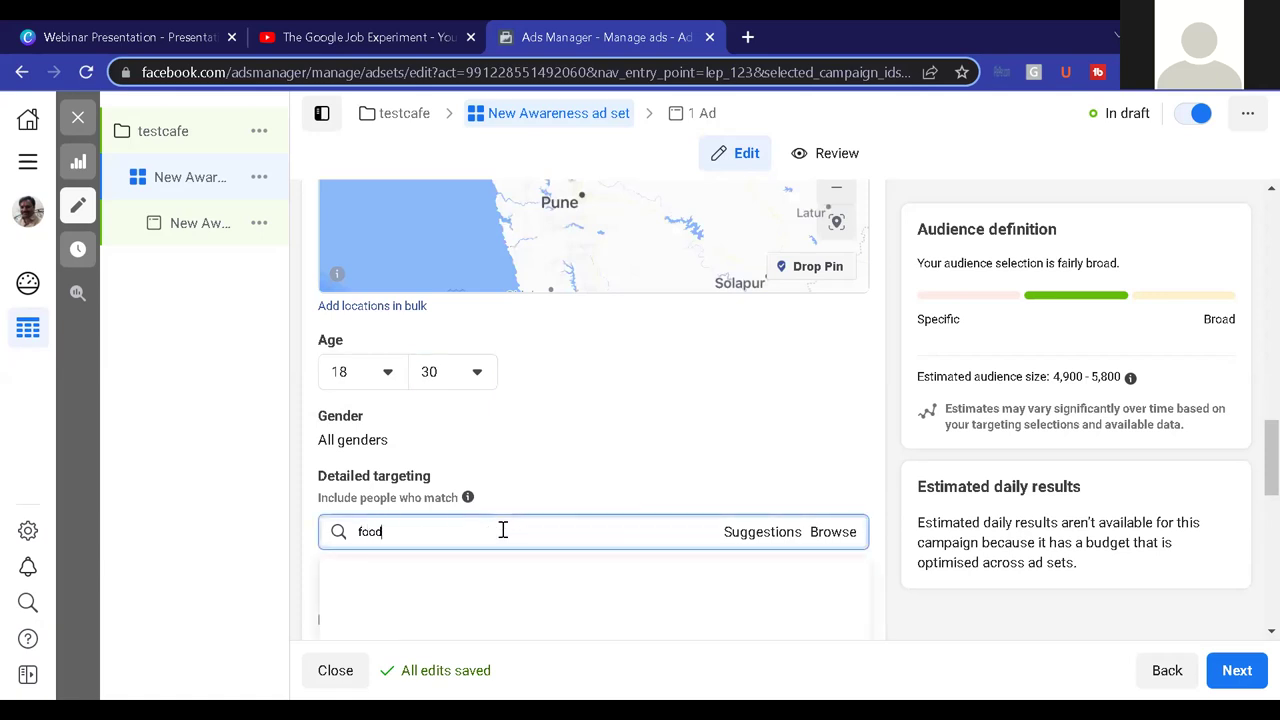
{"action": "scroll", "coordinate": [505, 493], "scroll_direction": "down", "scroll_amount": 1}
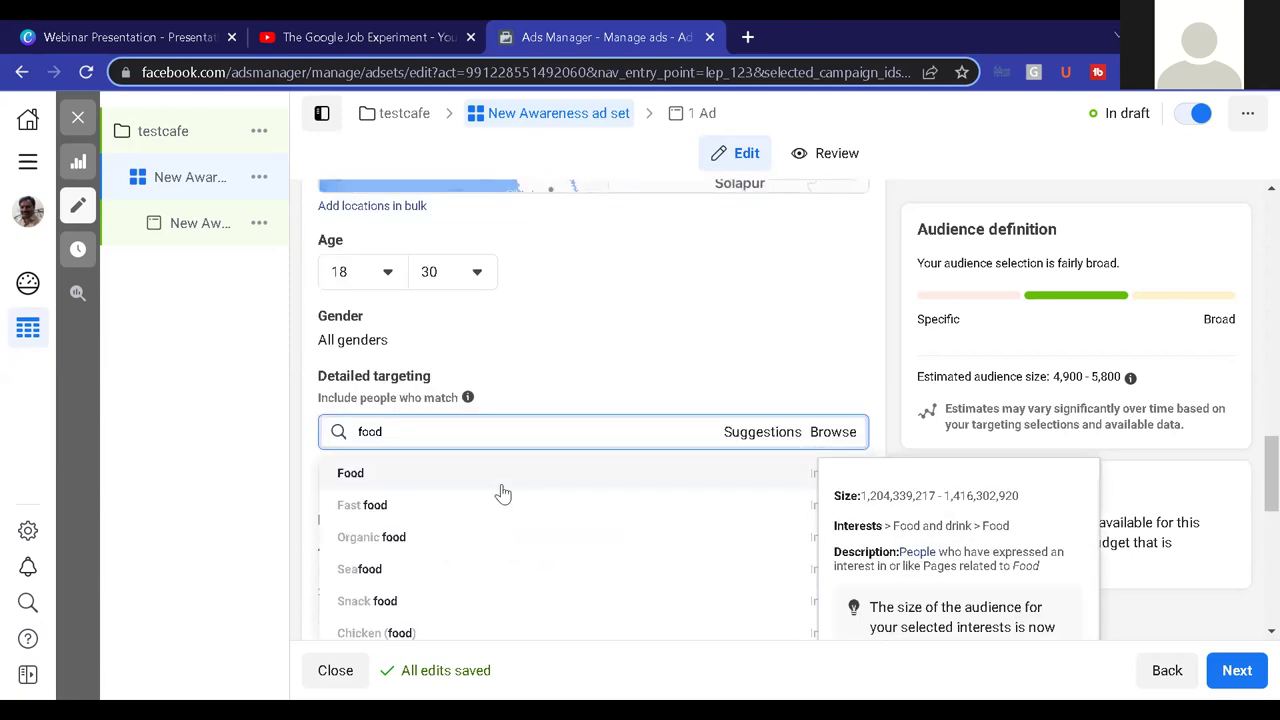
{"action": "left_click", "coordinate": [362, 506]}
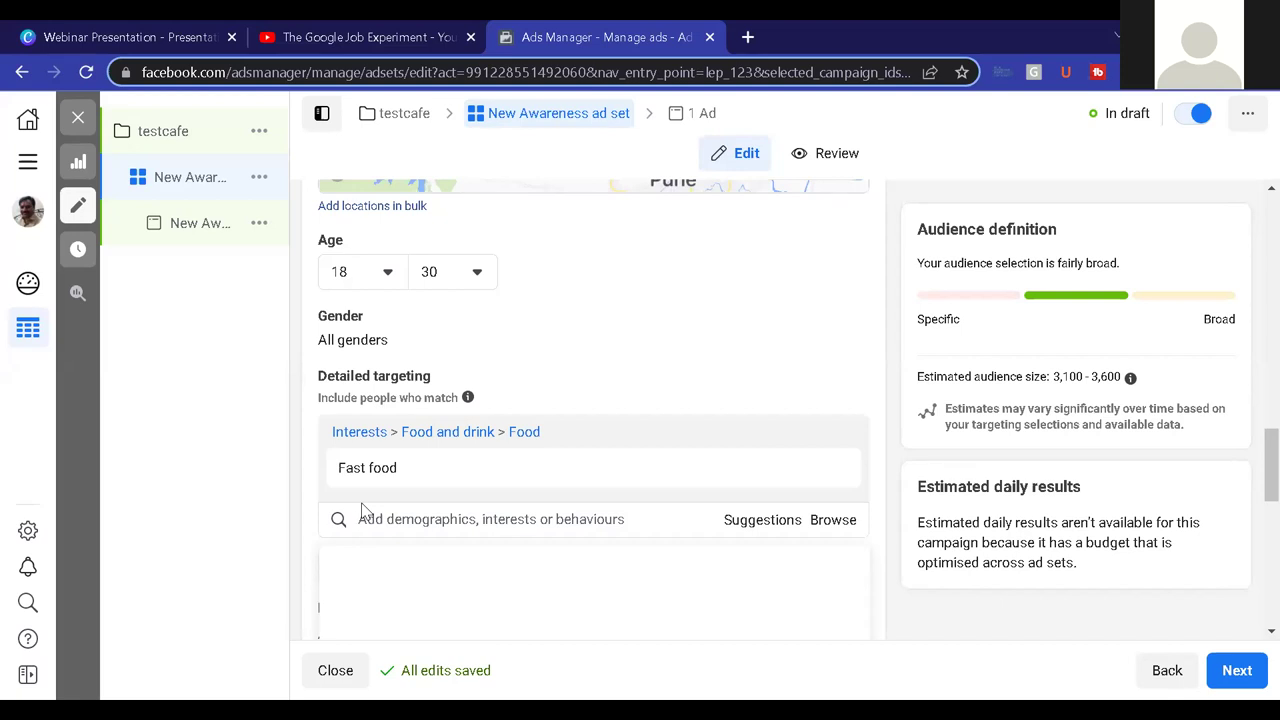
{"action": "mouse_move", "coordinate": [392, 465]}
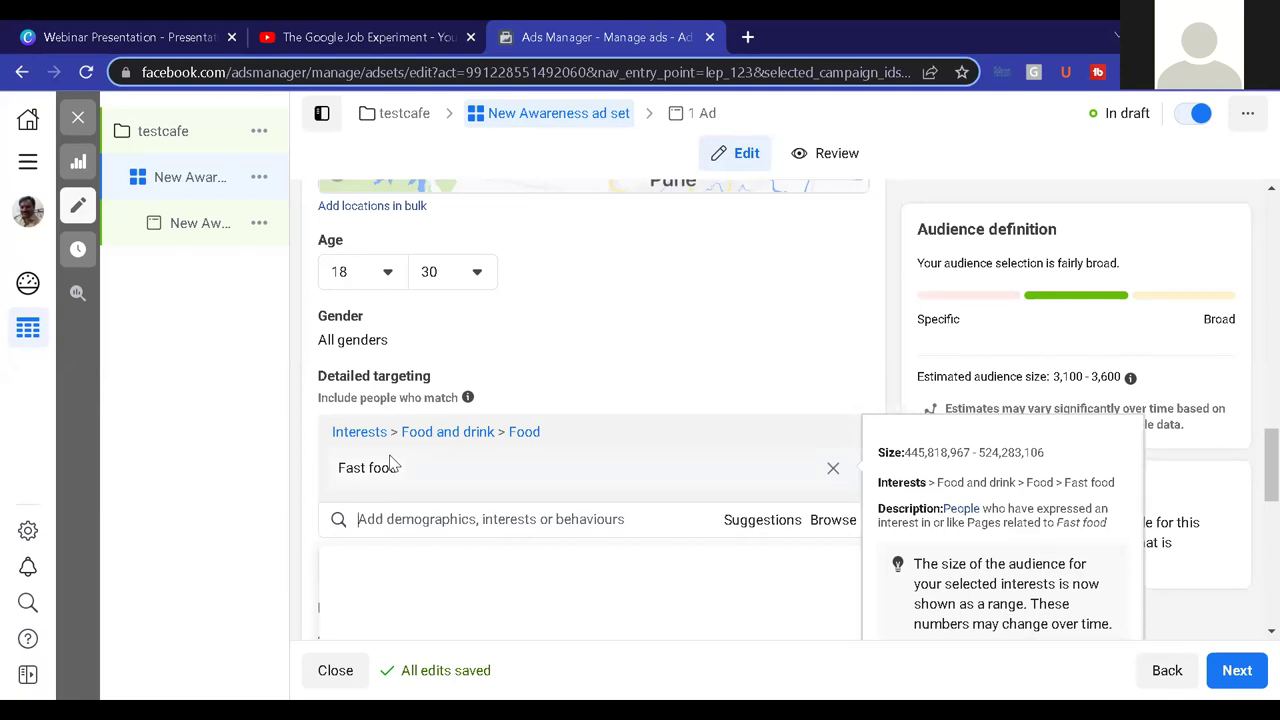
Switch the ad set to manual placements and deselect the Audience Network platform.
{"action": "scroll", "coordinate": [563, 437], "scroll_direction": "down", "scroll_amount": 5}
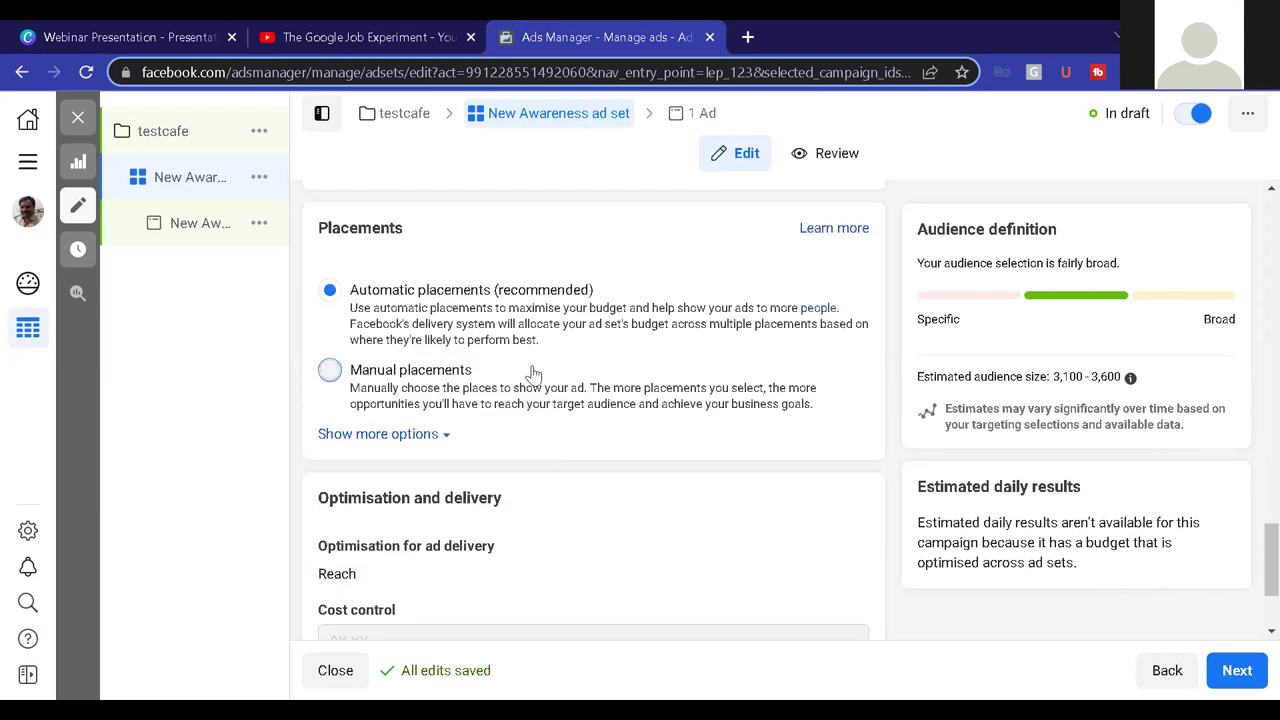
{"action": "left_click", "coordinate": [326, 372]}
{"action": "scroll", "coordinate": [421, 437], "scroll_direction": "down", "scroll_amount": 2}
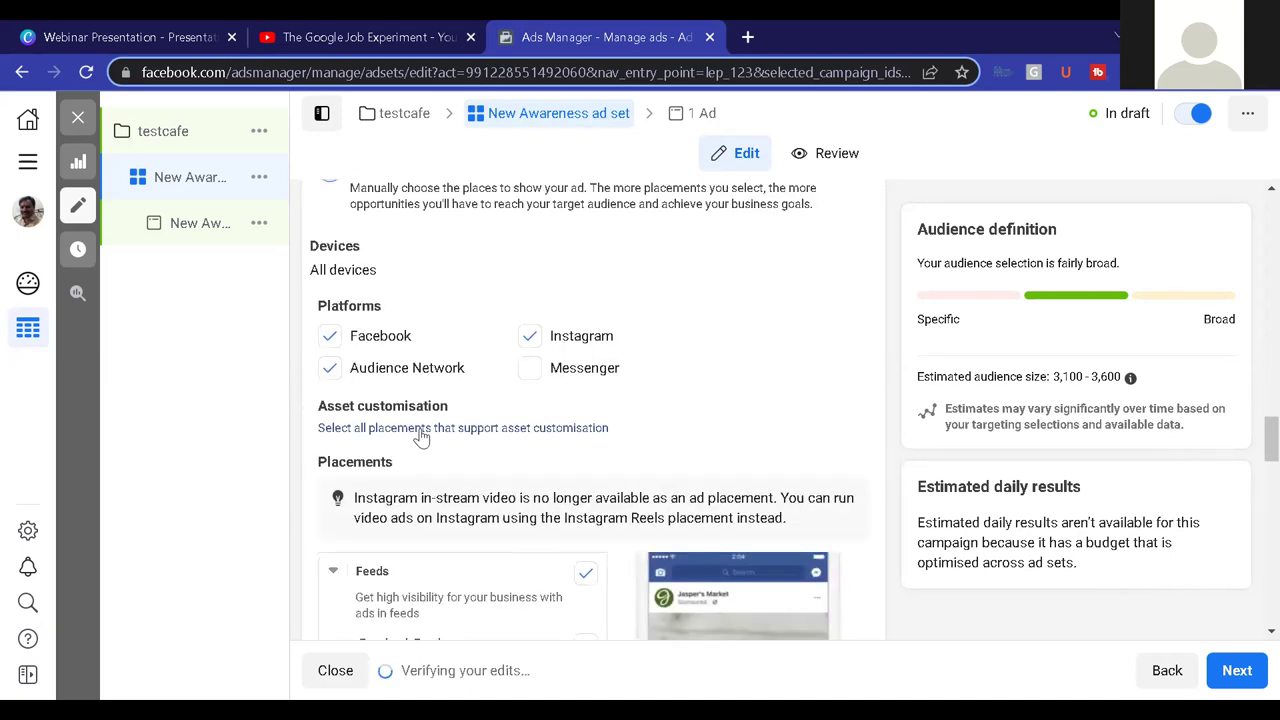
{"action": "left_click", "coordinate": [330, 369]}
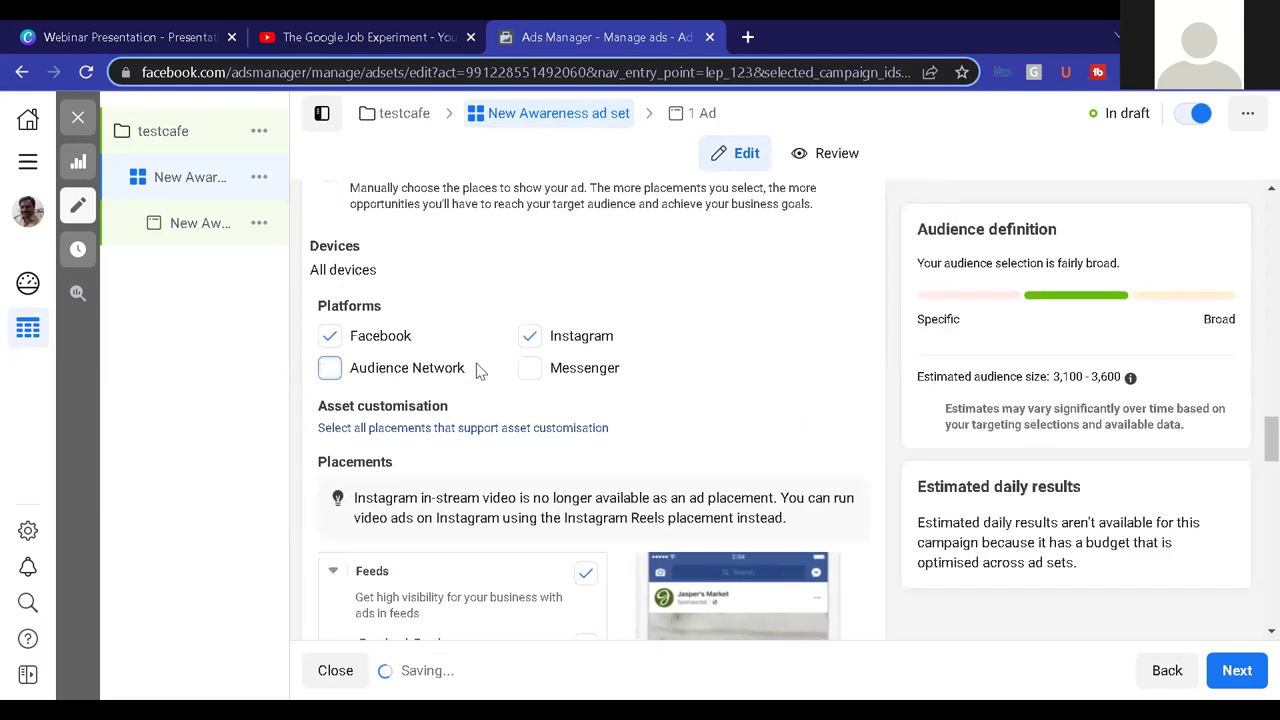
Deselect the Facebook Marketplace, Facebook video feeds and Instagram Explore placements under Feeds.
{"action": "scroll", "coordinate": [557, 337], "scroll_direction": "down", "scroll_amount": 3}
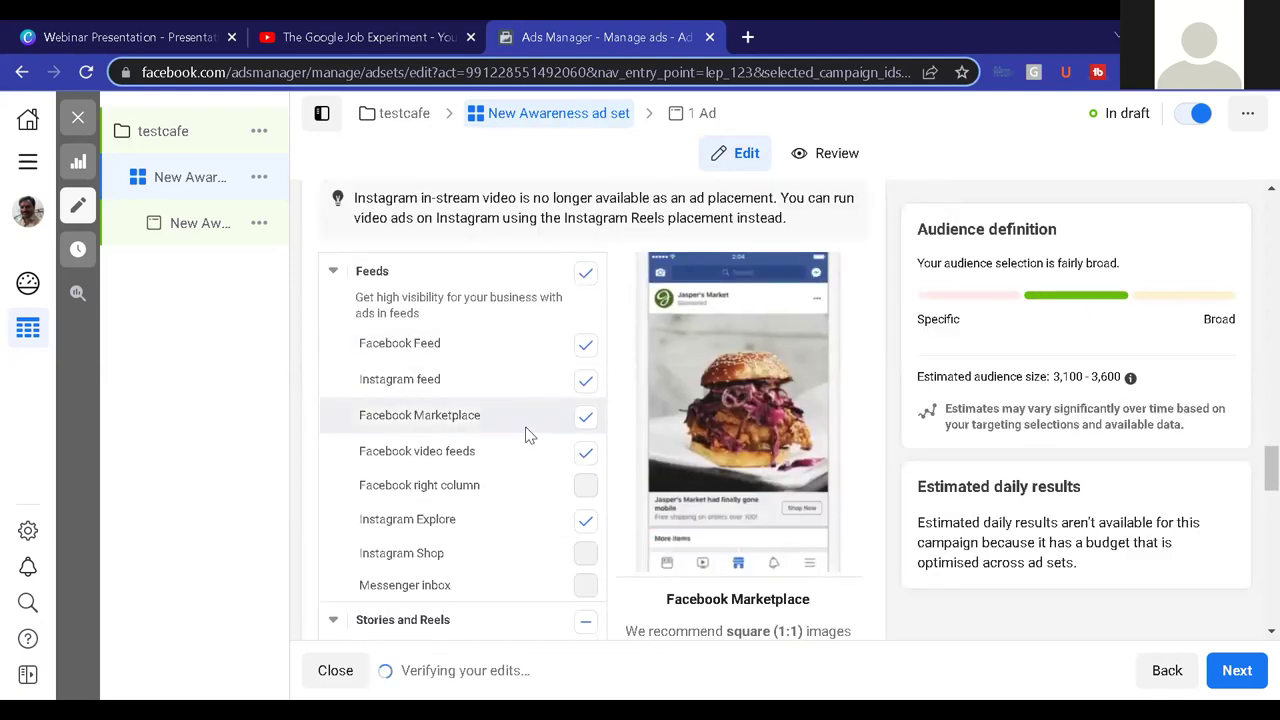
{"action": "left_click", "coordinate": [585, 418]}
{"action": "left_click", "coordinate": [585, 520]}
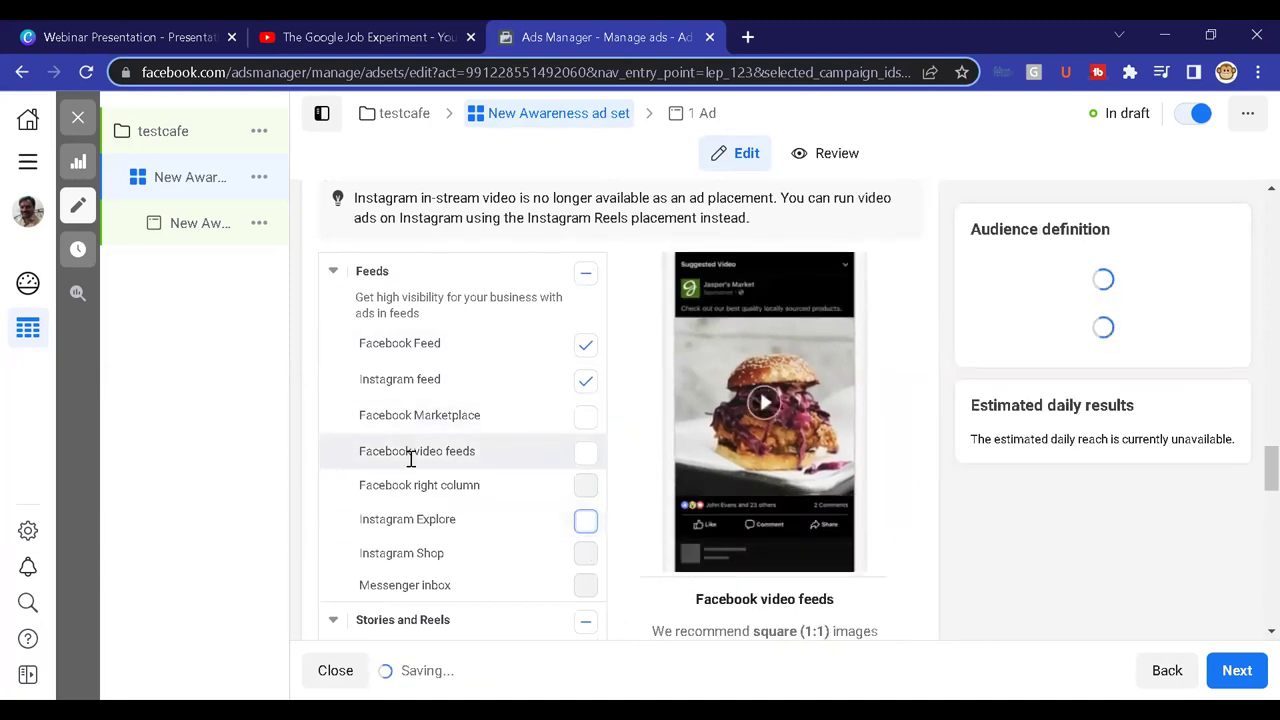
{"action": "scroll", "coordinate": [410, 418], "scroll_direction": "down", "scroll_amount": 2}
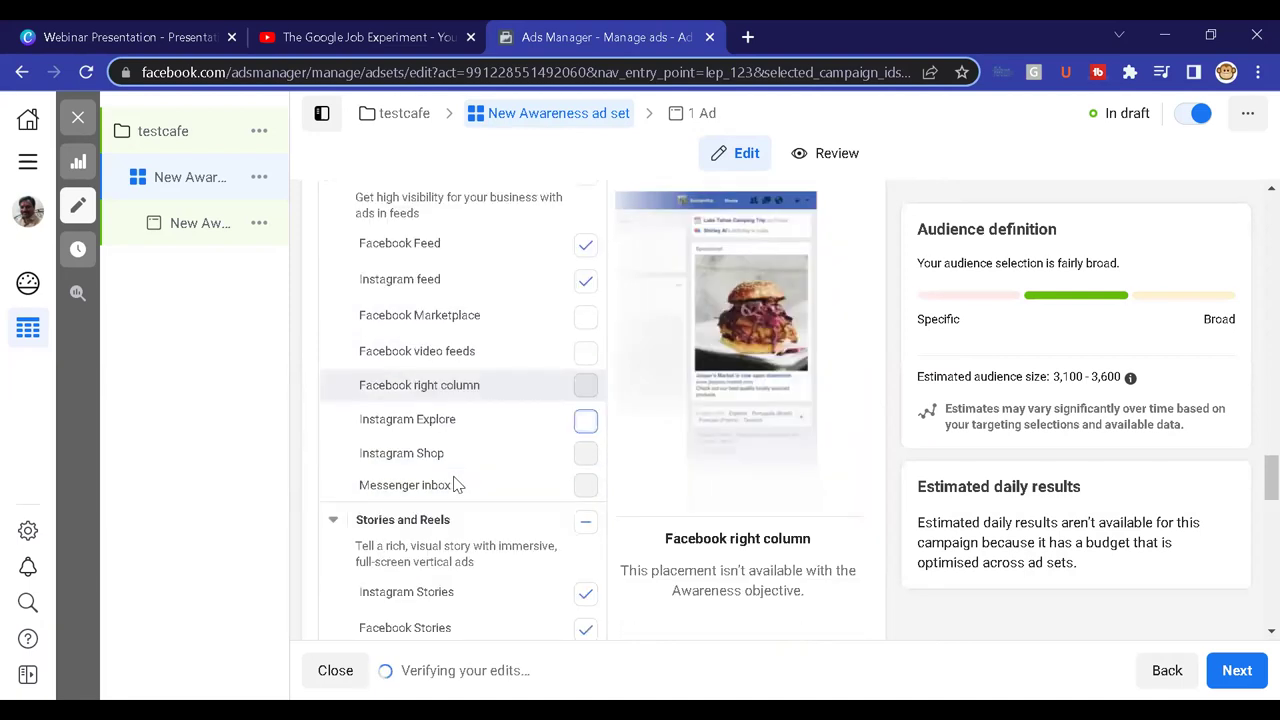
Deselect the Instagram Reels and Facebook Reels placements under Stories and Reels.
{"action": "scroll", "coordinate": [520, 525], "scroll_direction": "down", "scroll_amount": 1}
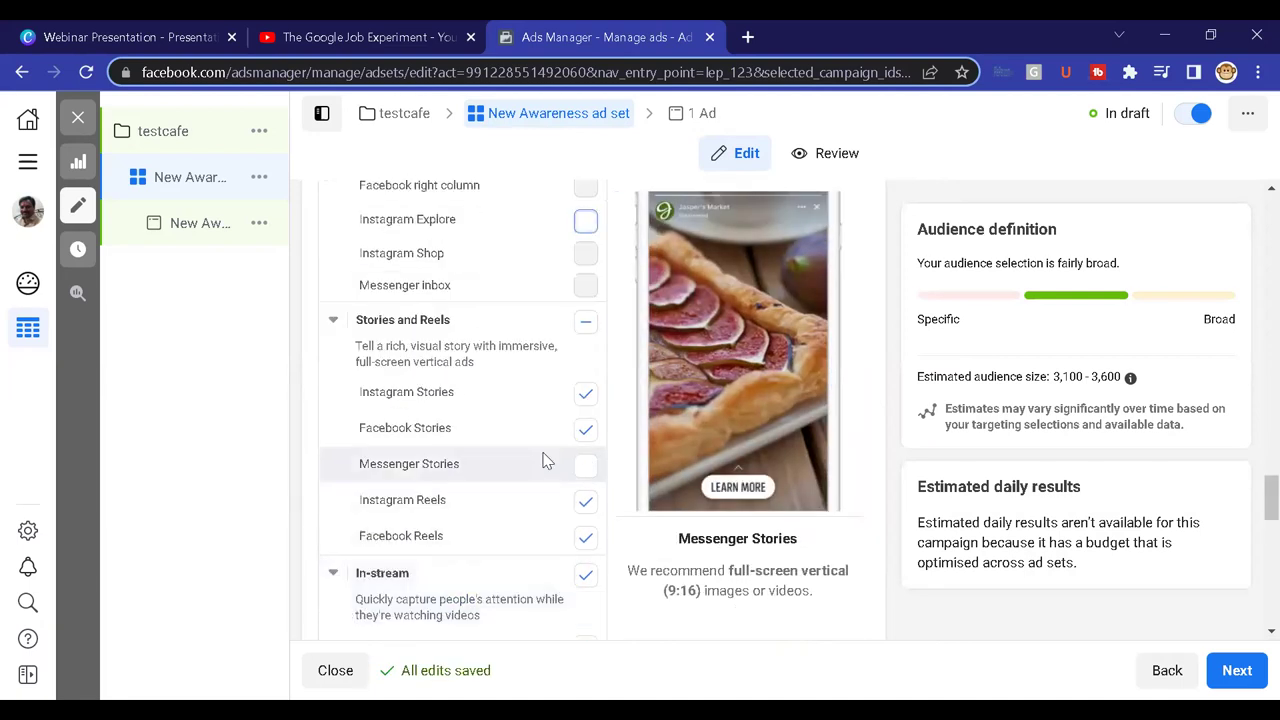
{"action": "left_click", "coordinate": [588, 538]}
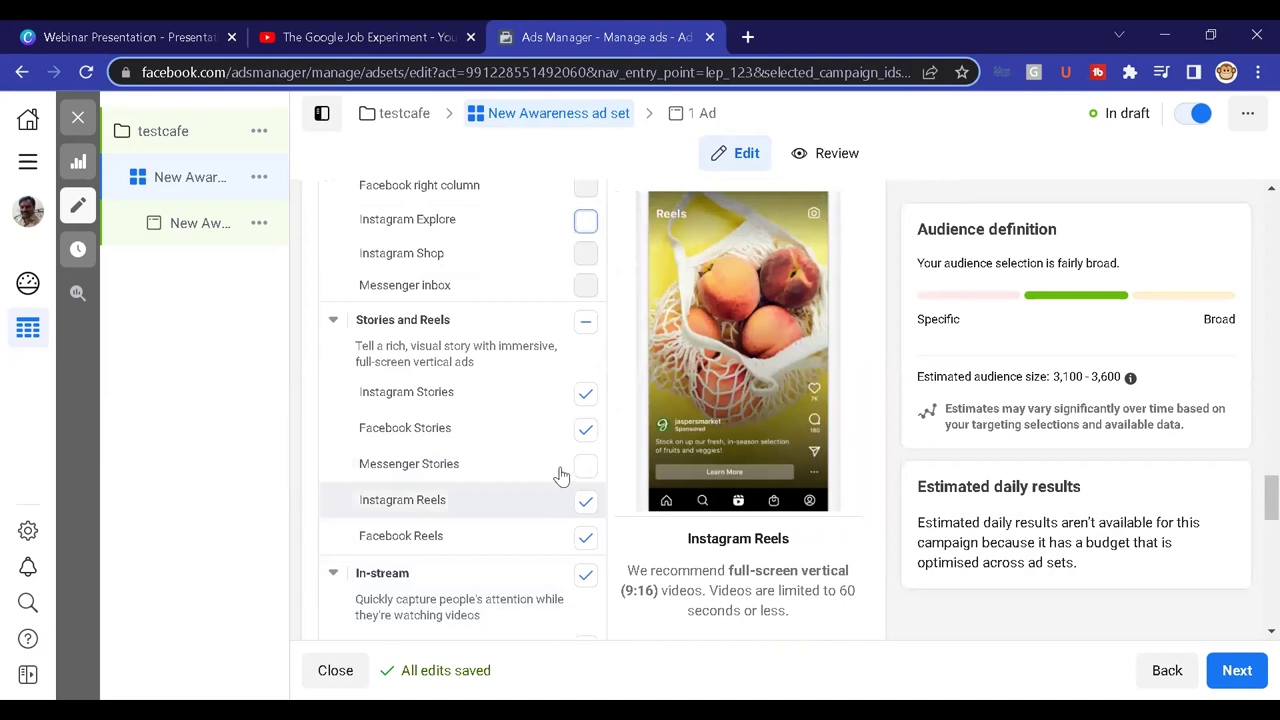
{"action": "scroll", "coordinate": [585, 451], "scroll_direction": "down", "scroll_amount": 2}
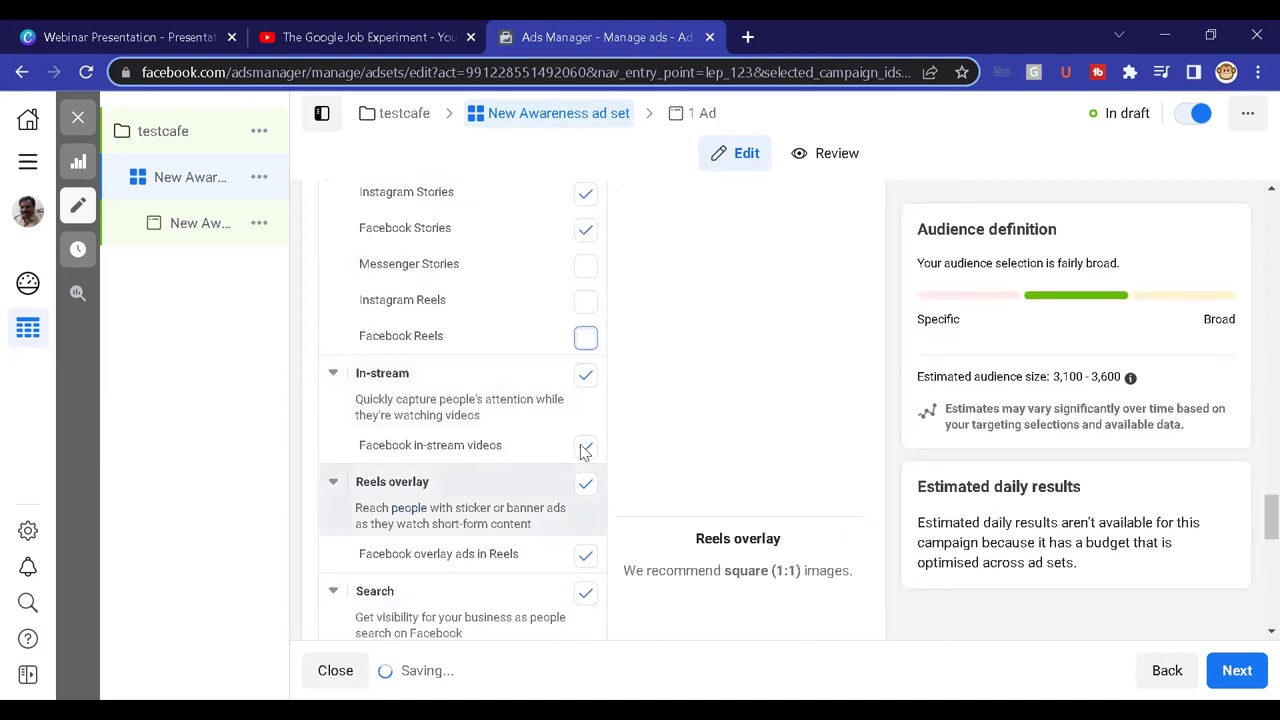
Deselect the In-stream, Reels overlay, Search and In-article placement groups.
{"action": "left_click", "coordinate": [585, 374]}
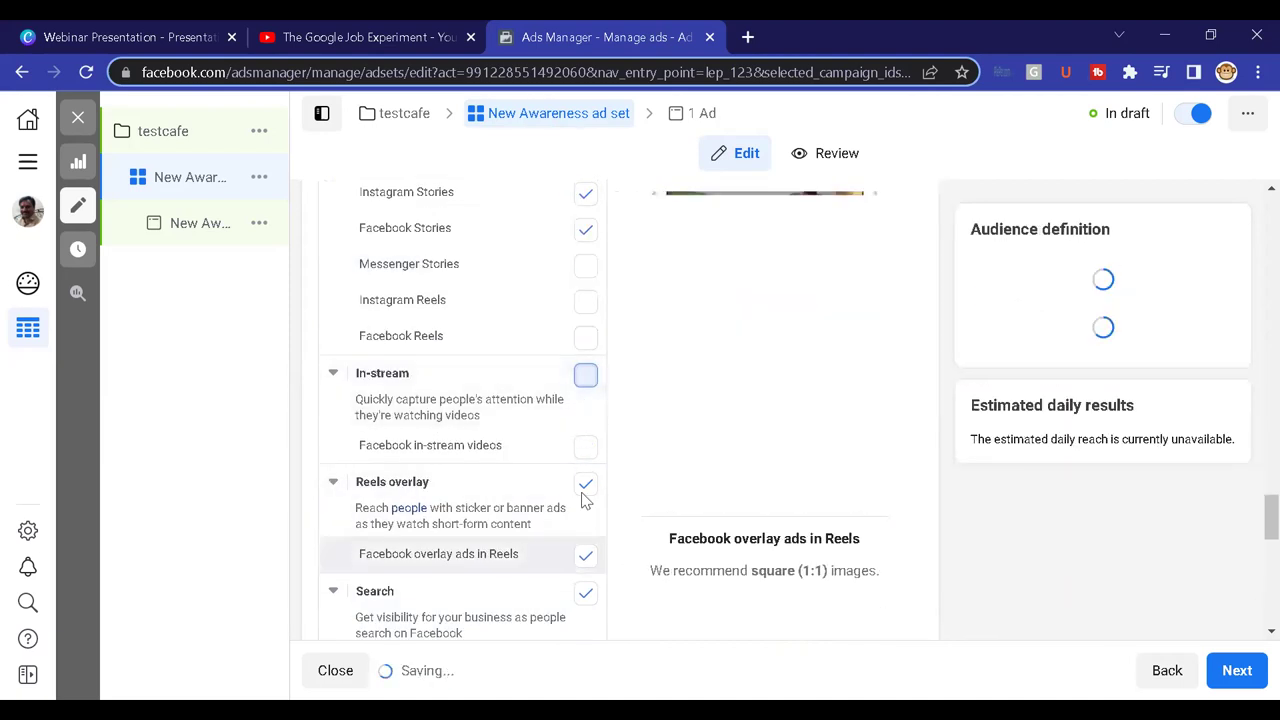
{"action": "left_click", "coordinate": [585, 485]}
{"action": "scroll", "coordinate": [581, 535], "scroll_direction": "down", "scroll_amount": 2}
{"action": "left_click", "coordinate": [585, 392]}
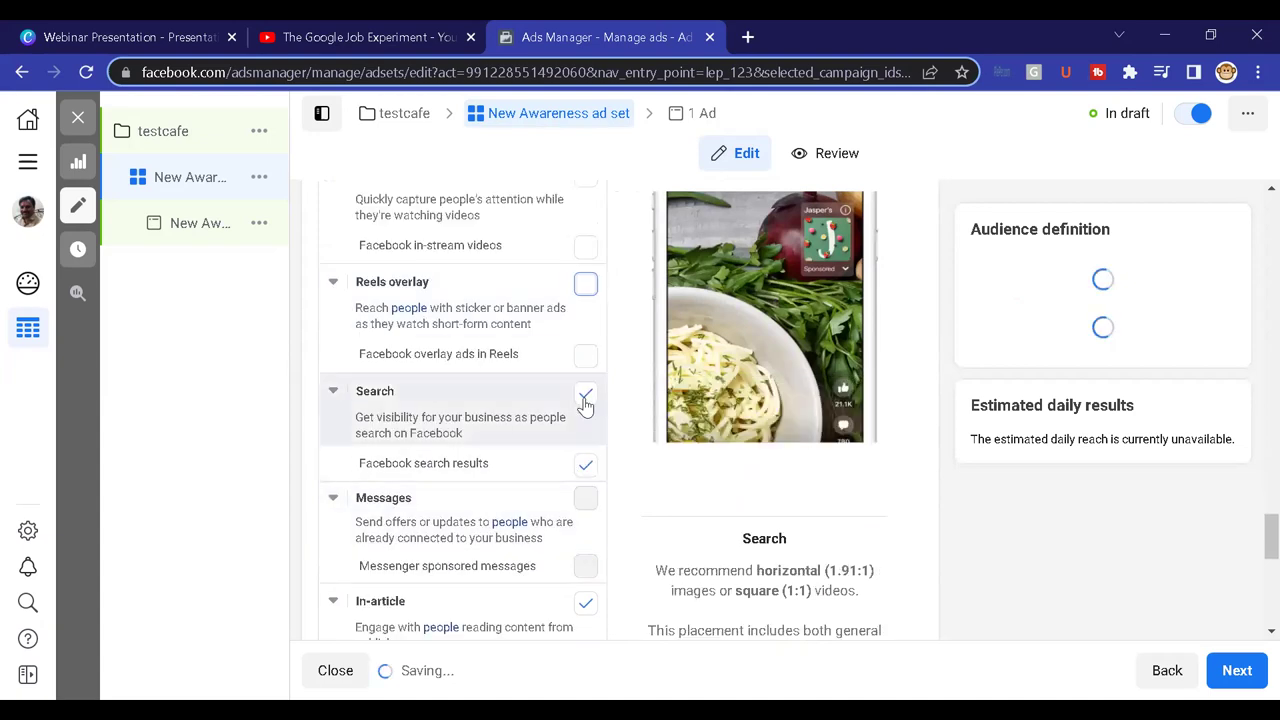
{"action": "scroll", "coordinate": [583, 475], "scroll_direction": "down", "scroll_amount": 1}
{"action": "left_click", "coordinate": [585, 503]}
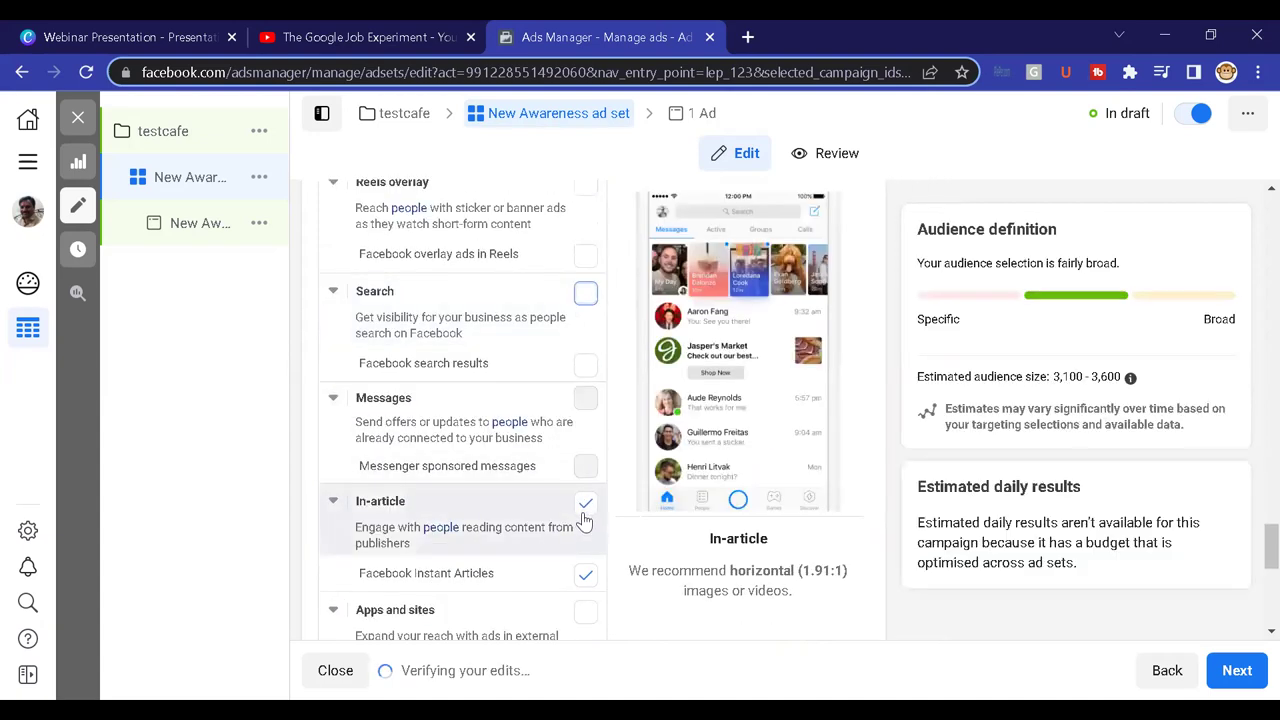
{"action": "scroll", "coordinate": [492, 470], "scroll_direction": "down", "scroll_amount": 5}
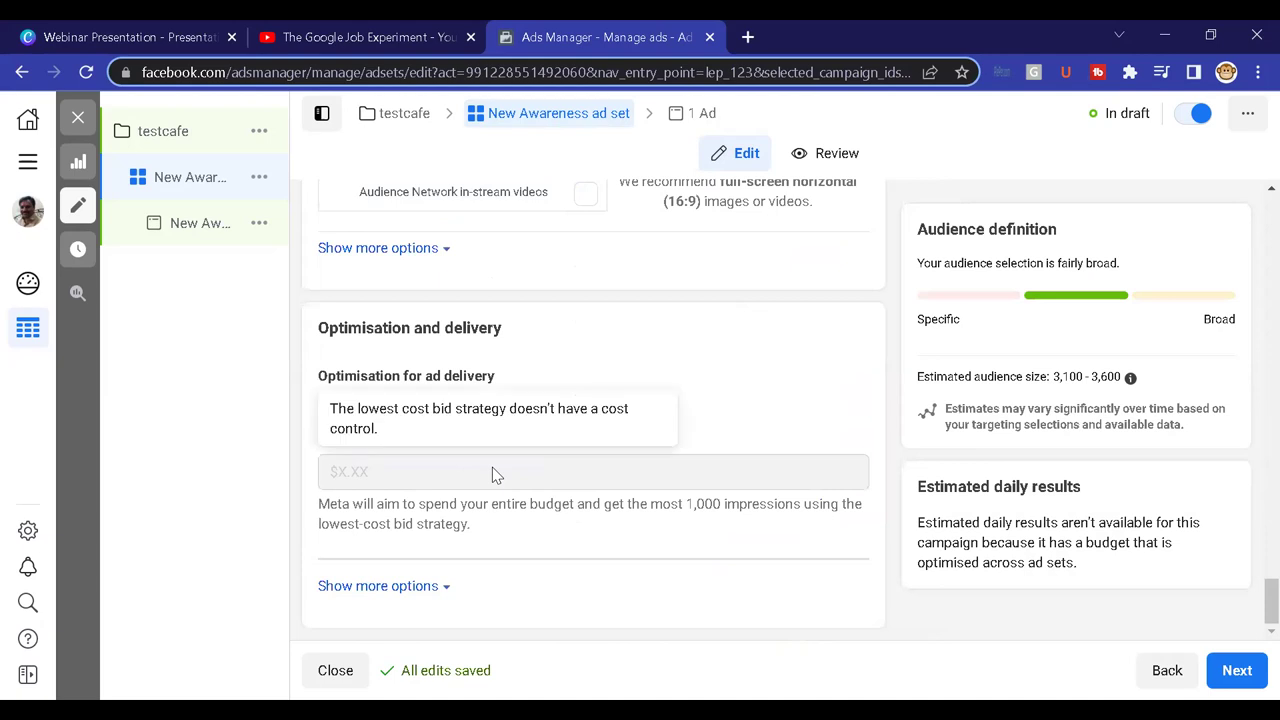
Replace the Fast food interest in detailed targeting with House Hunting, found by searching for house hunting.
{"action": "scroll", "coordinate": [492, 467], "scroll_direction": "up", "scroll_amount": 10}
{"action": "scroll", "coordinate": [492, 475], "scroll_direction": "up", "scroll_amount": 9}
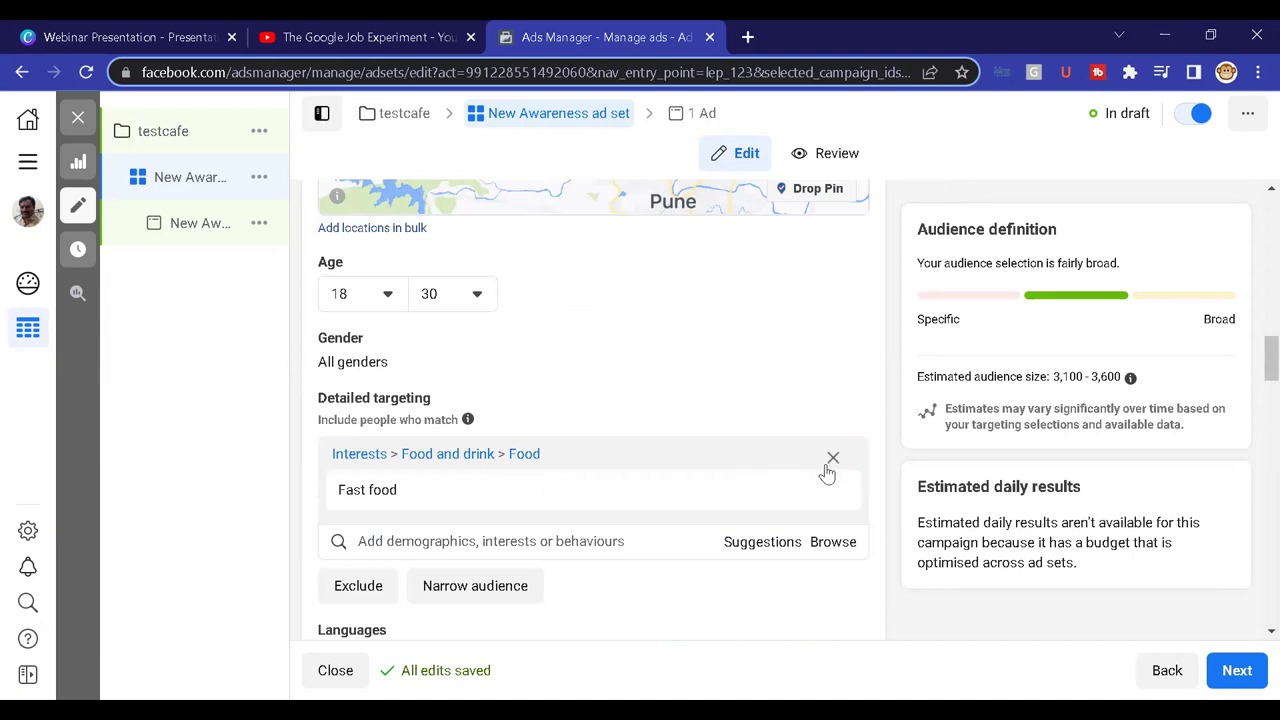
{"action": "left_click", "coordinate": [392, 490]}
{"action": "left_click", "coordinate": [396, 453]}
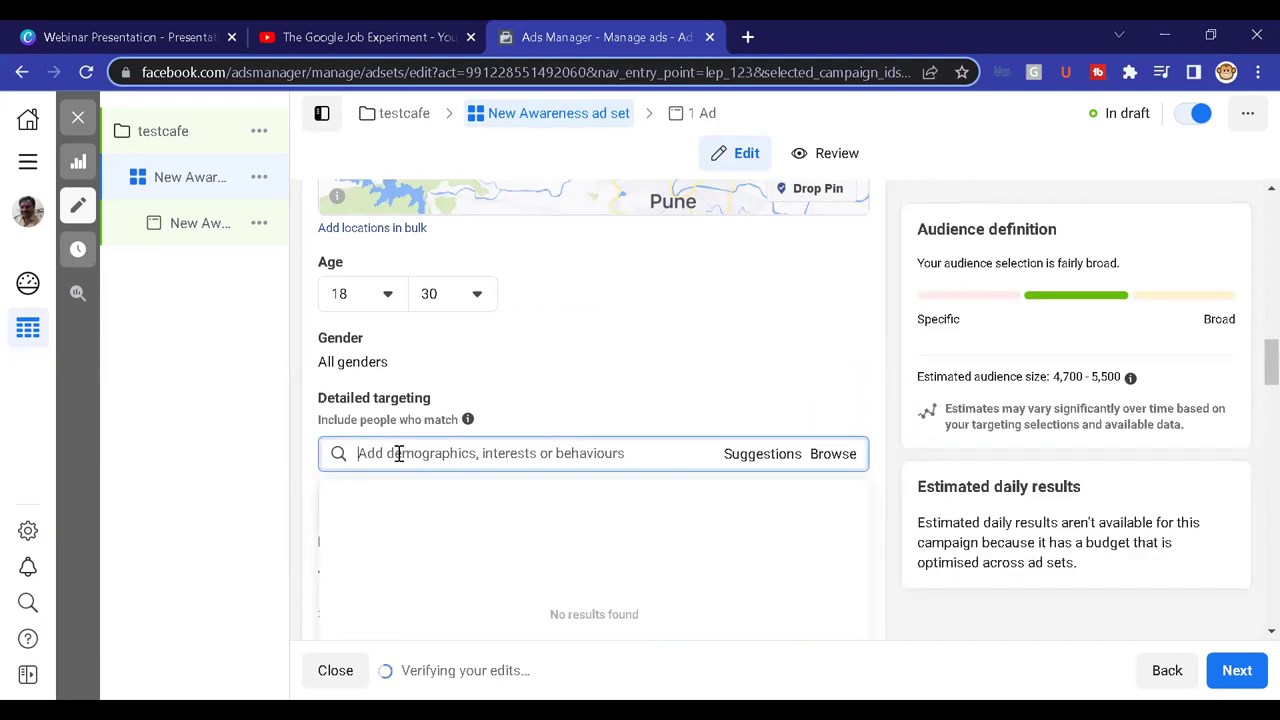
{"action": "type", "text": "hous"}
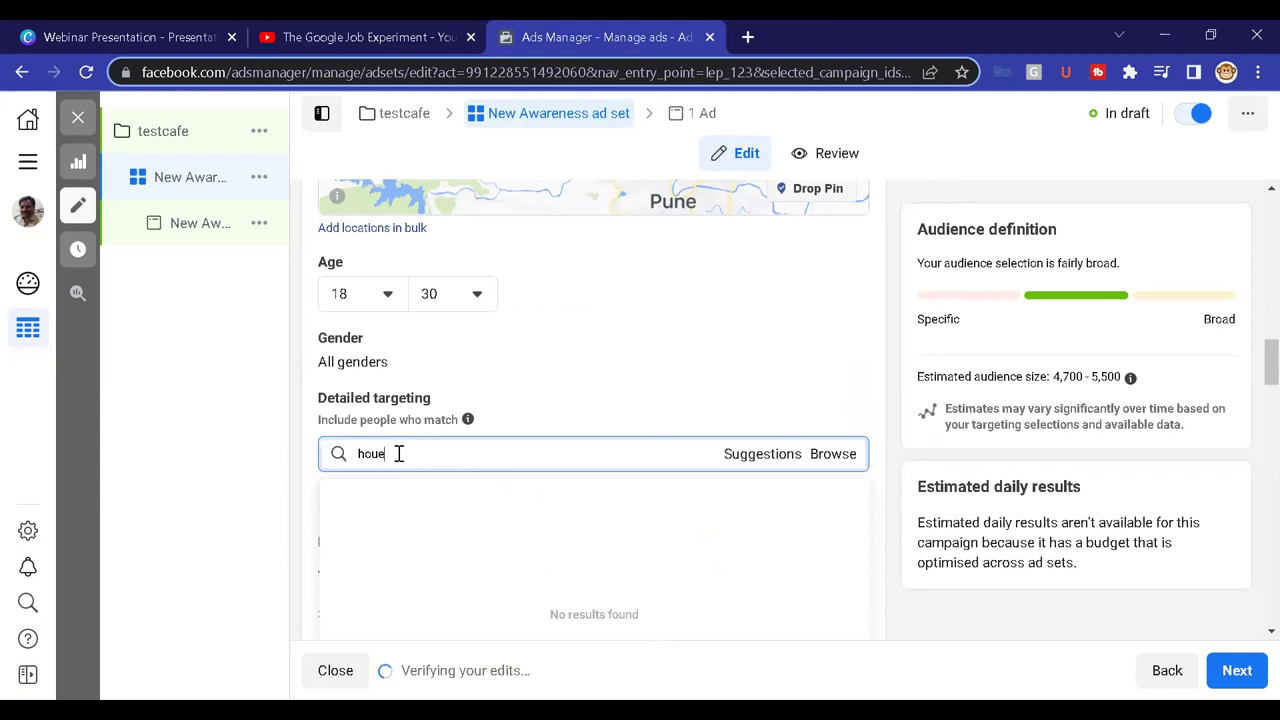
{"action": "type", "text": "e"}
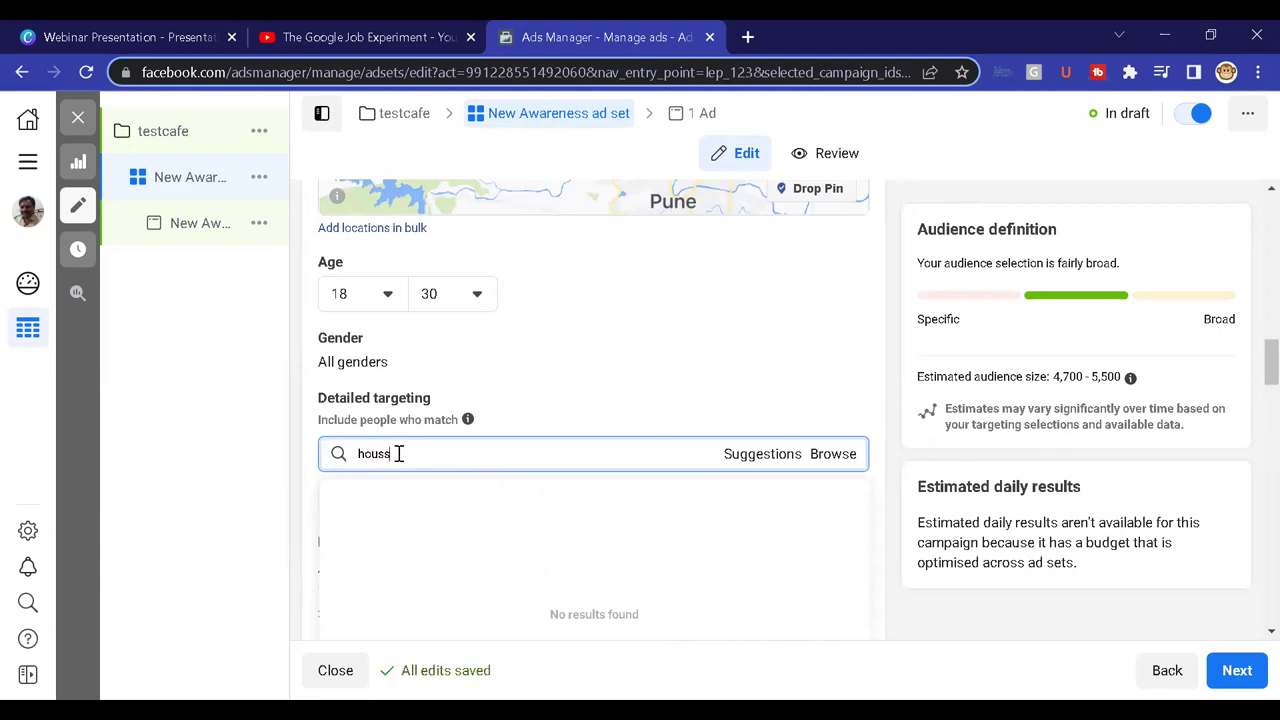
{"action": "type", "text": " hunting"}
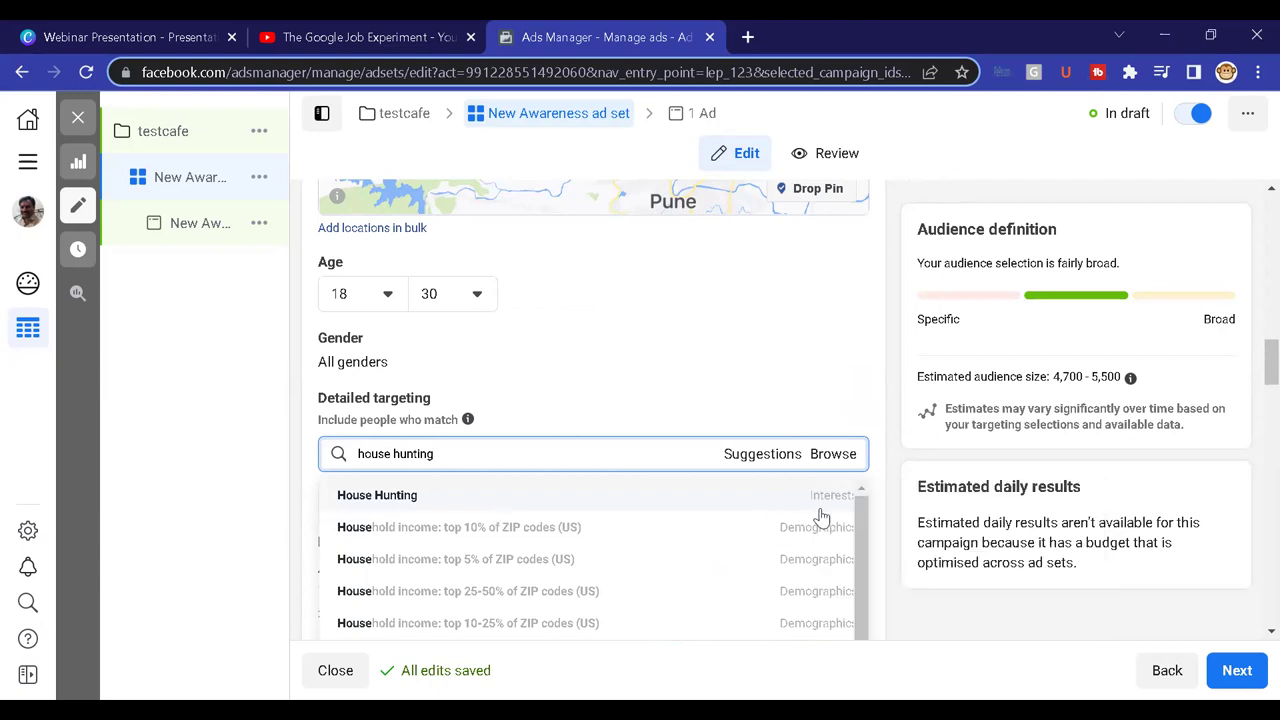
{"action": "mouse_move", "coordinate": [543, 506]}
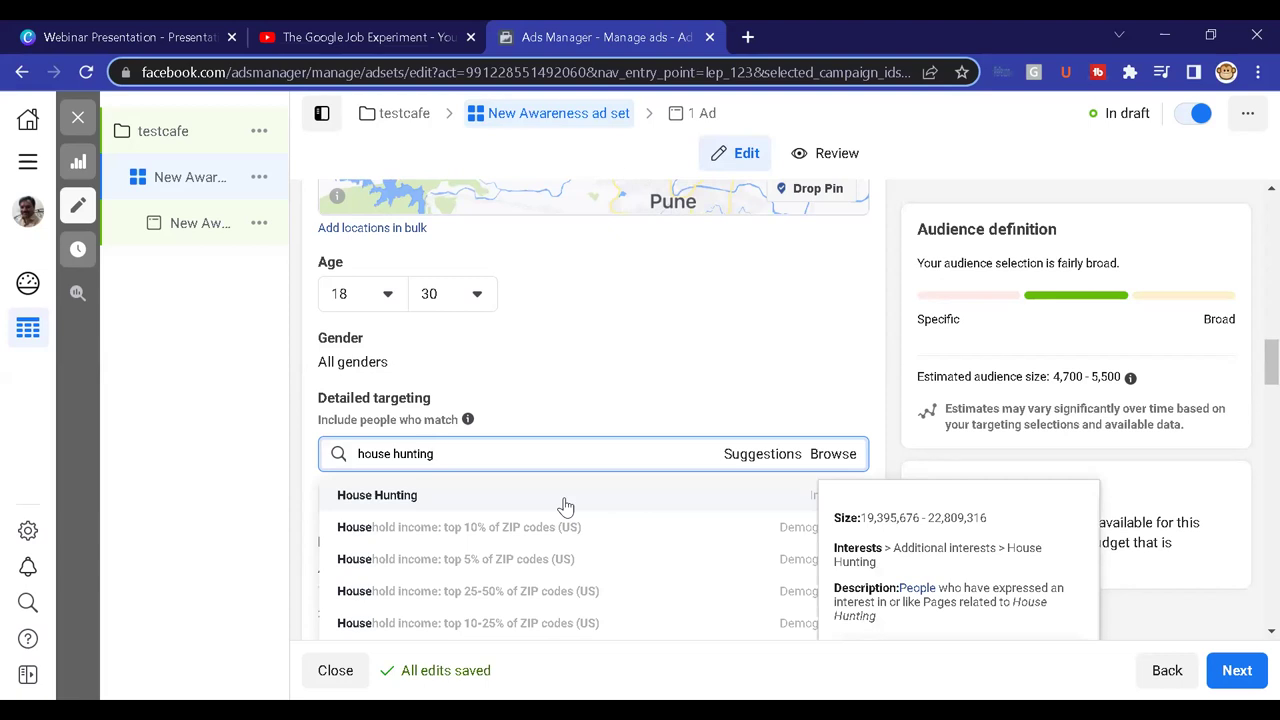
{"action": "left_click", "coordinate": [565, 506]}
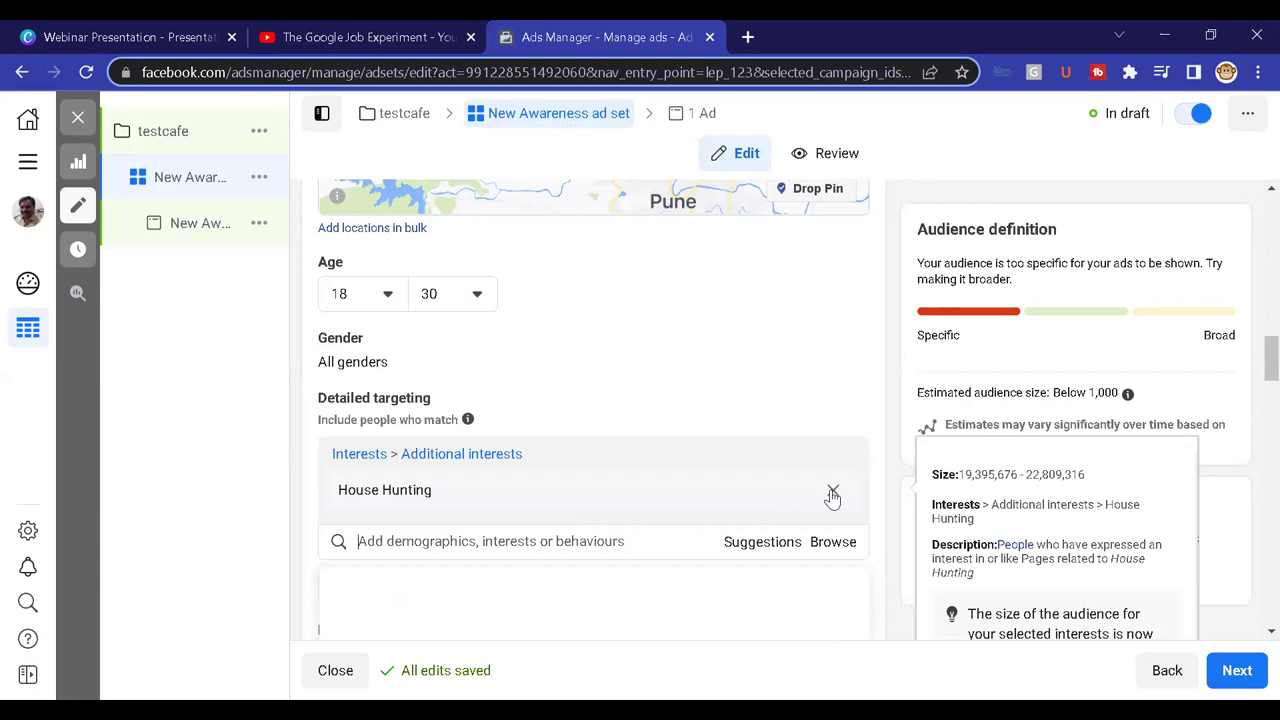
Remove the House Hunting interest and search for fast food to add the Fast food interest back to detailed targeting.
{"action": "left_click", "coordinate": [750, 508]}
{"action": "left_click", "coordinate": [483, 452]}
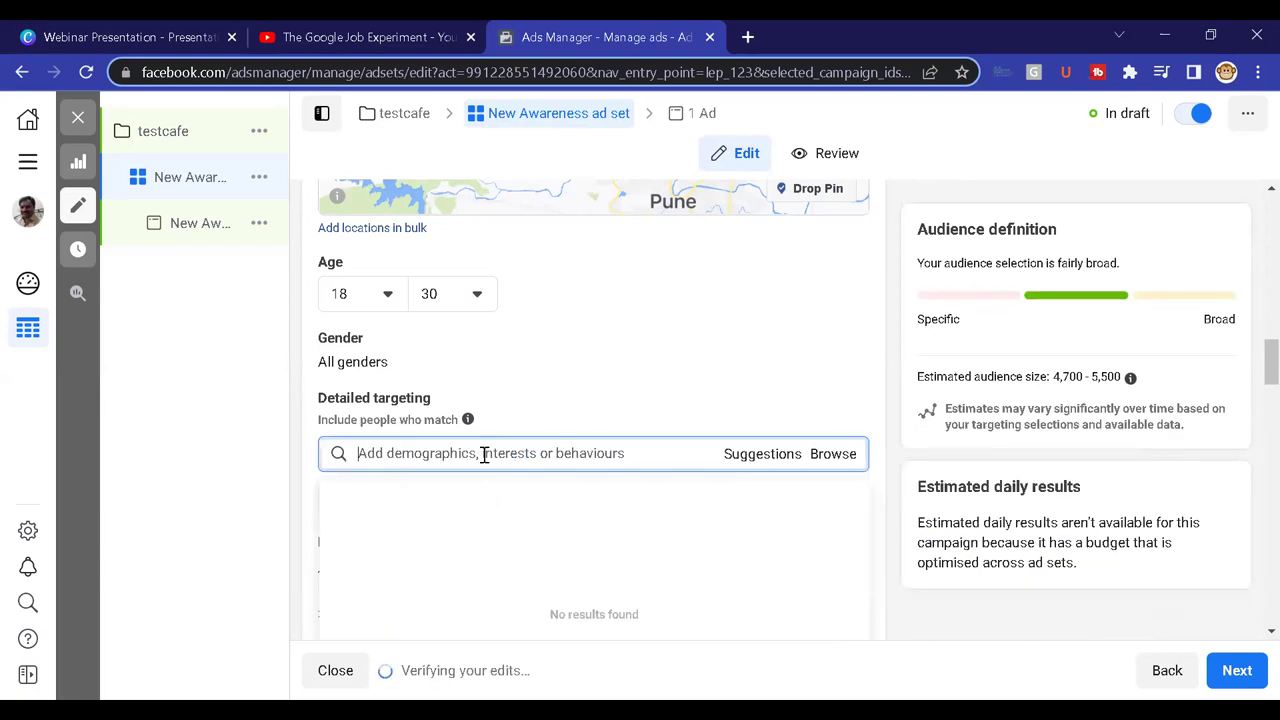
{"action": "type", "text": "tast food"}
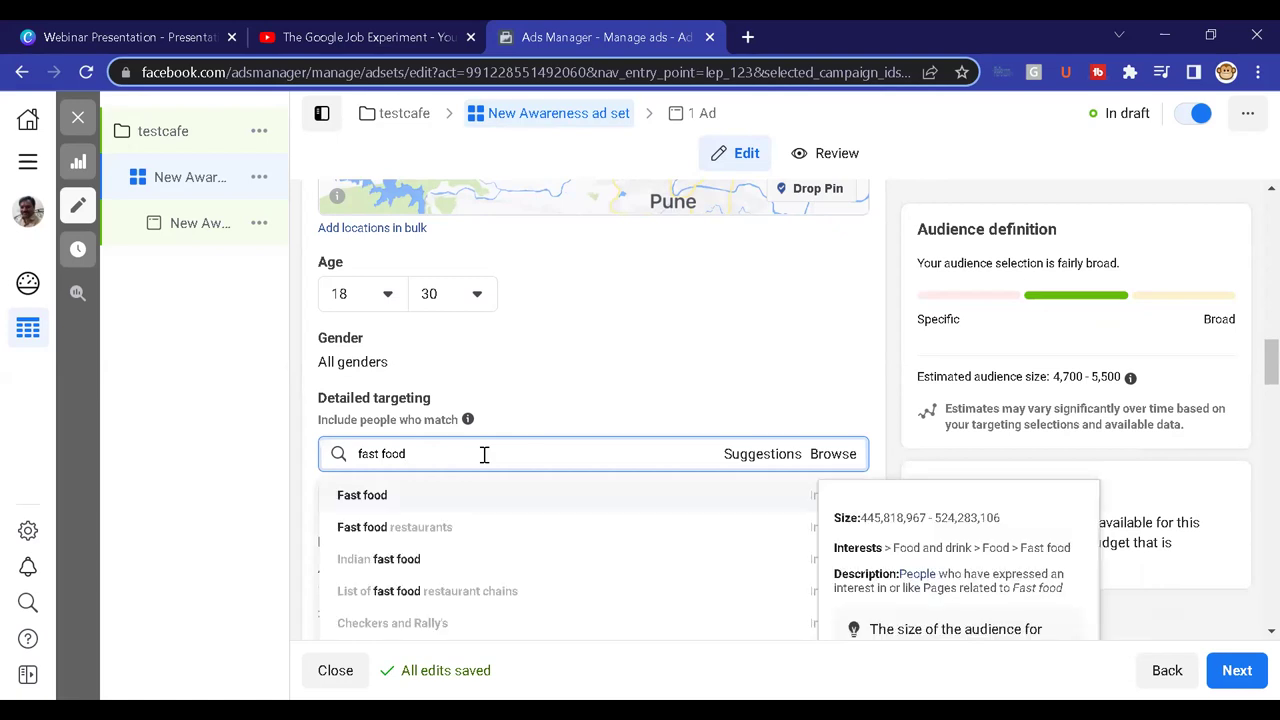
{"action": "left_click", "coordinate": [442, 497]}
Proceed from the ad set to the settings of its ad.
{"action": "scroll", "coordinate": [598, 417], "scroll_direction": "down", "scroll_amount": 4}
{"action": "scroll", "coordinate": [598, 417], "scroll_direction": "down", "scroll_amount": 5}
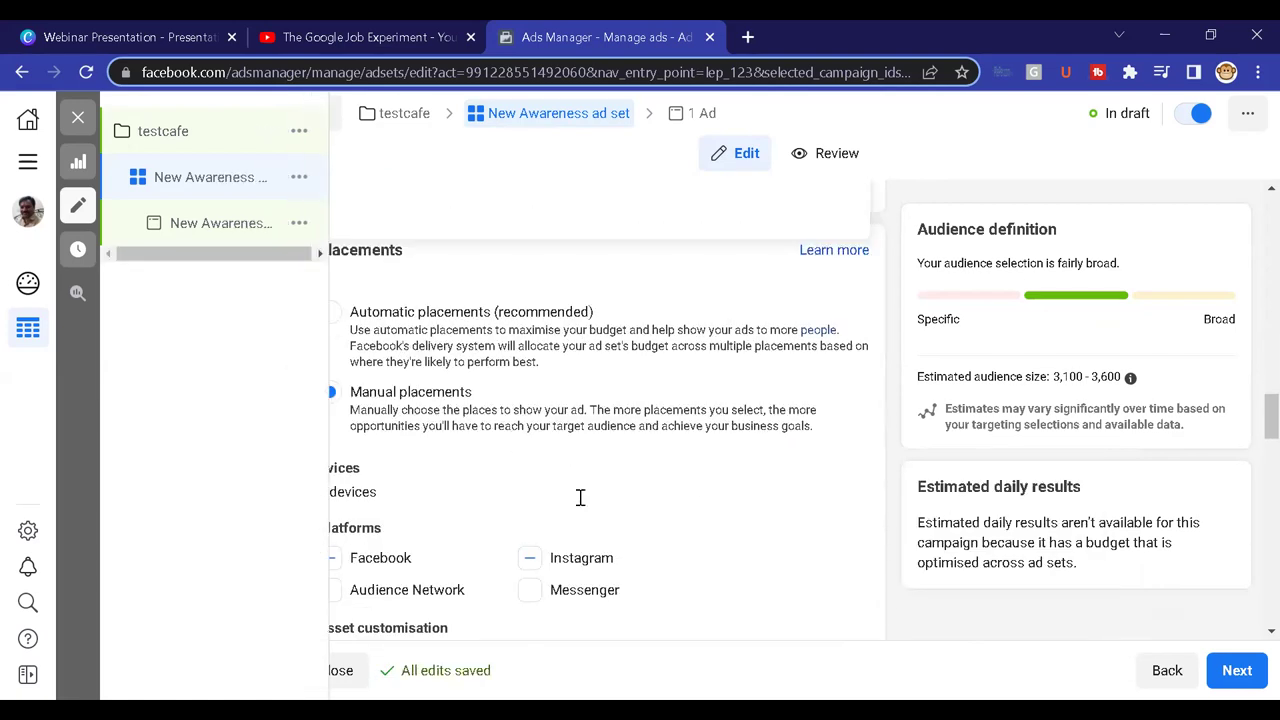
{"action": "left_click", "coordinate": [1237, 670]}
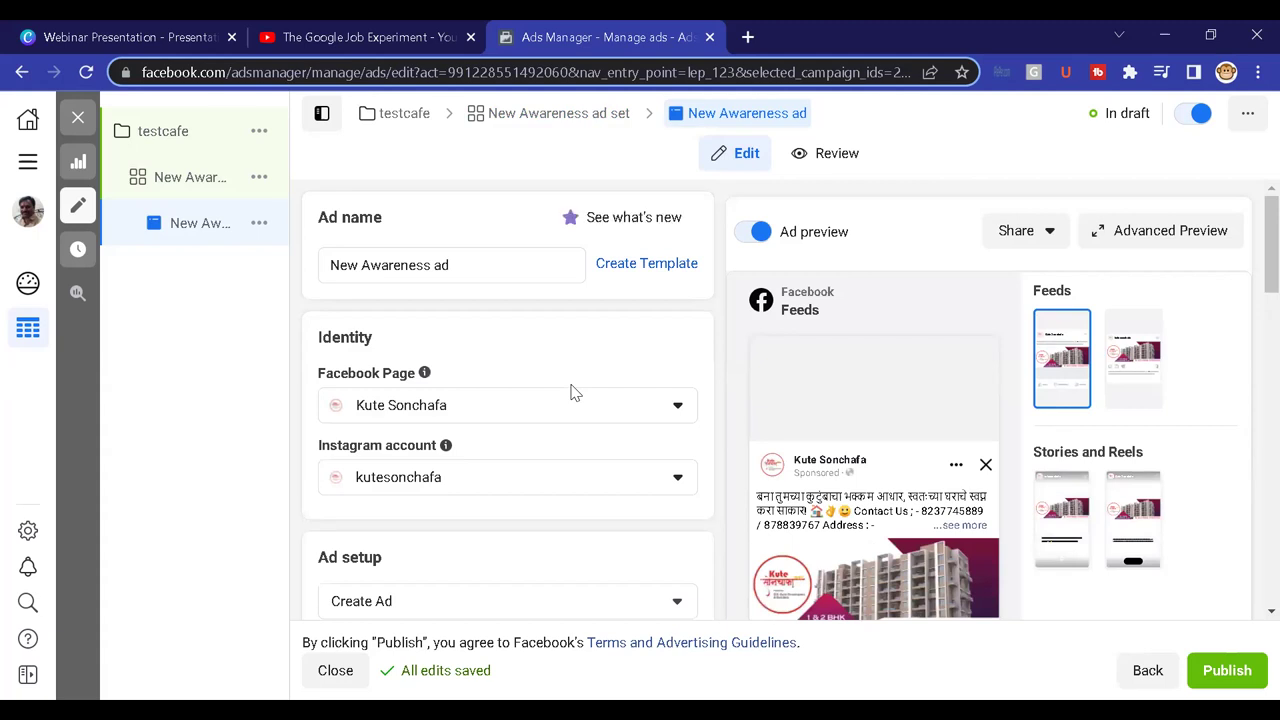
Review the ad's media, primary text, languages and tracking settings together with its feed preview.
{"action": "scroll", "coordinate": [777, 320], "scroll_direction": "down", "scroll_amount": 10}
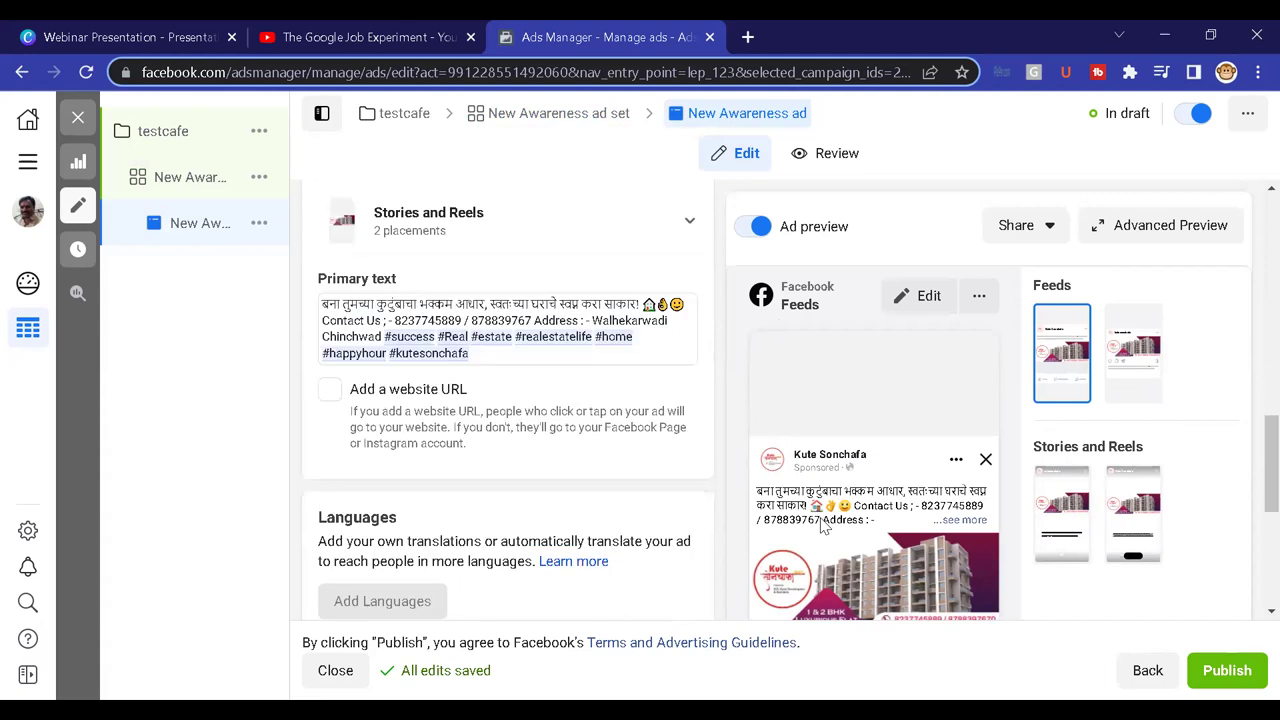
{"action": "scroll", "coordinate": [822, 528], "scroll_direction": "down", "scroll_amount": 5}
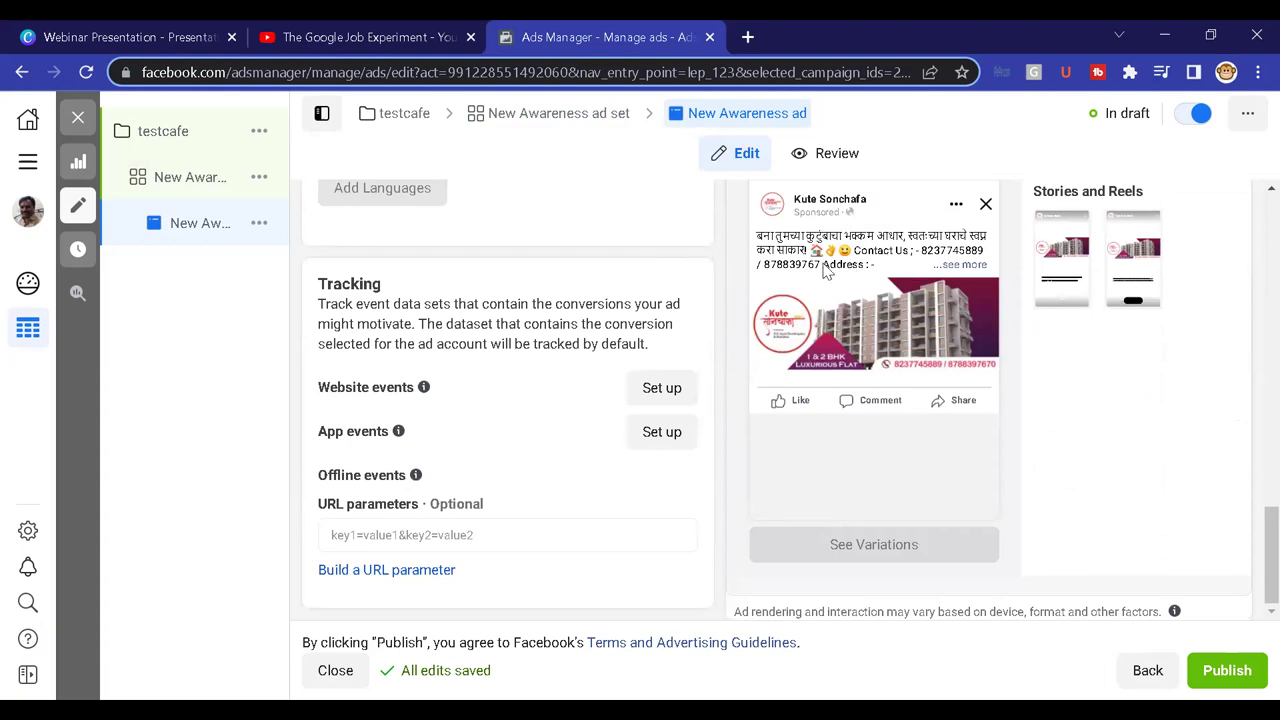
{"action": "scroll", "coordinate": [826, 272], "scroll_direction": "up", "scroll_amount": 10}
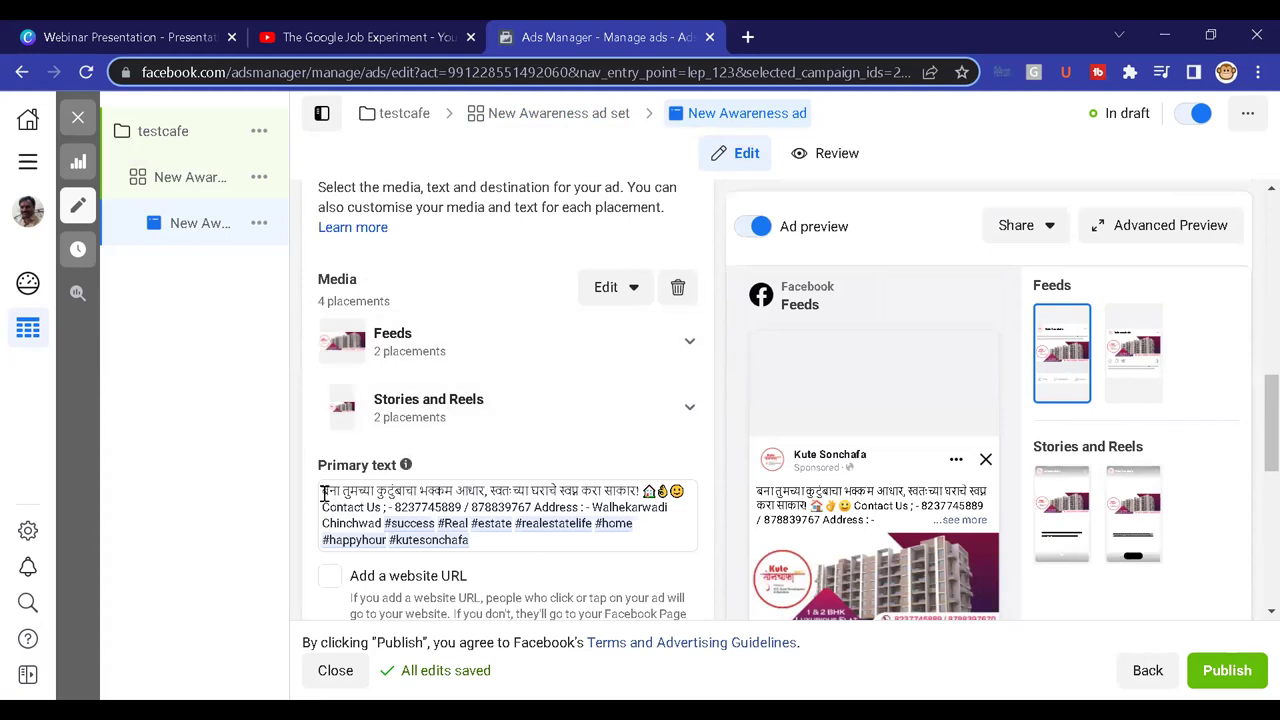
{"action": "left_click", "coordinate": [493, 543]}
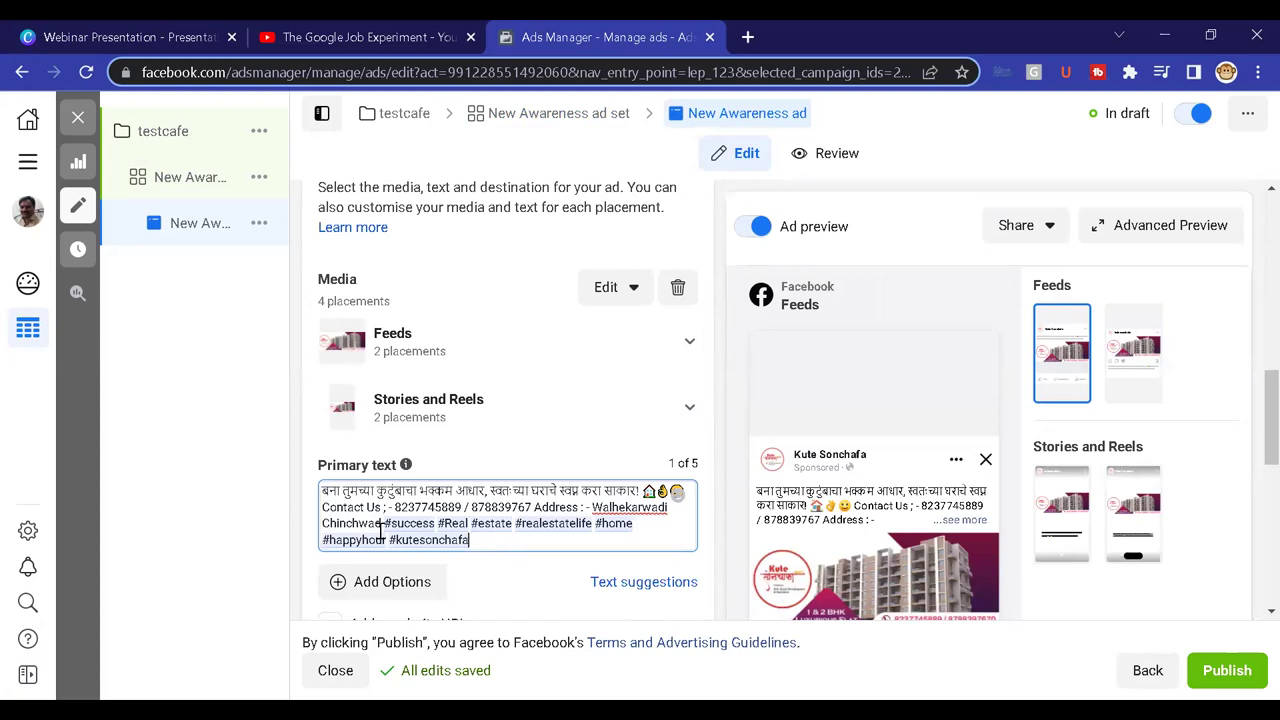
{"action": "scroll", "coordinate": [385, 525], "scroll_direction": "down", "scroll_amount": 3}
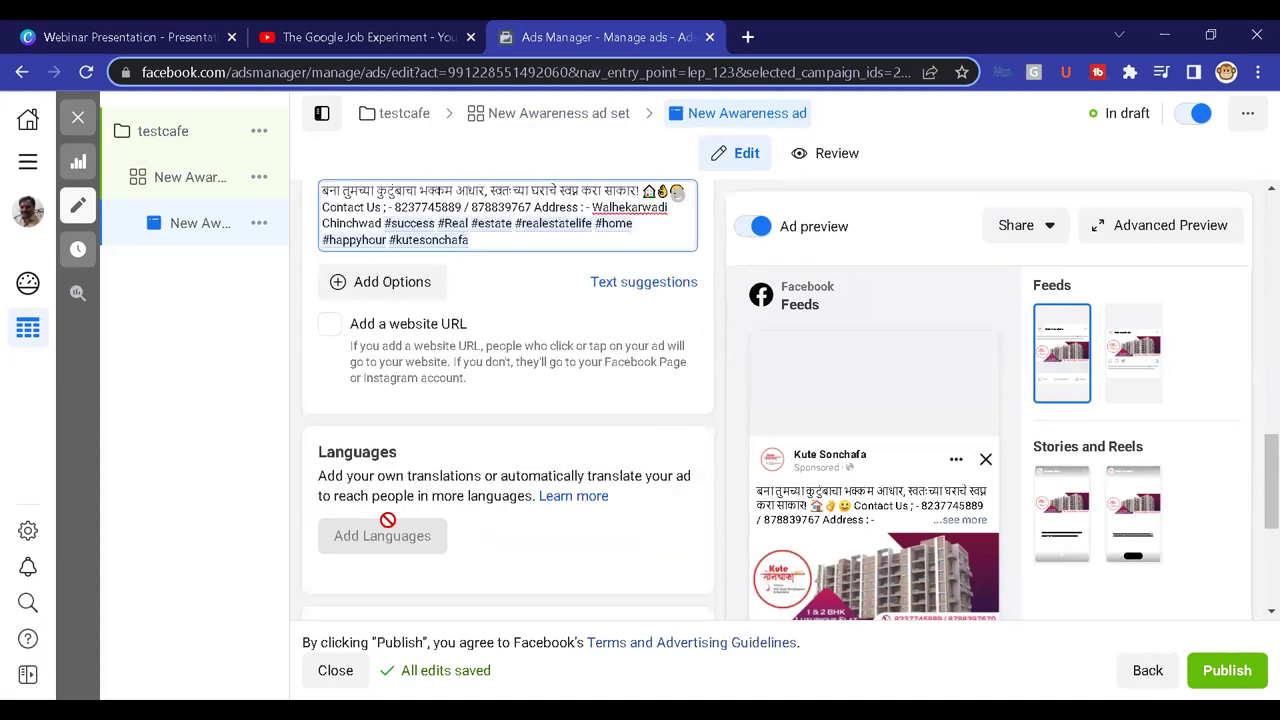
{"action": "scroll", "coordinate": [388, 523], "scroll_direction": "down", "scroll_amount": 3}
{"action": "scroll", "coordinate": [858, 437], "scroll_direction": "up", "scroll_amount": 2}
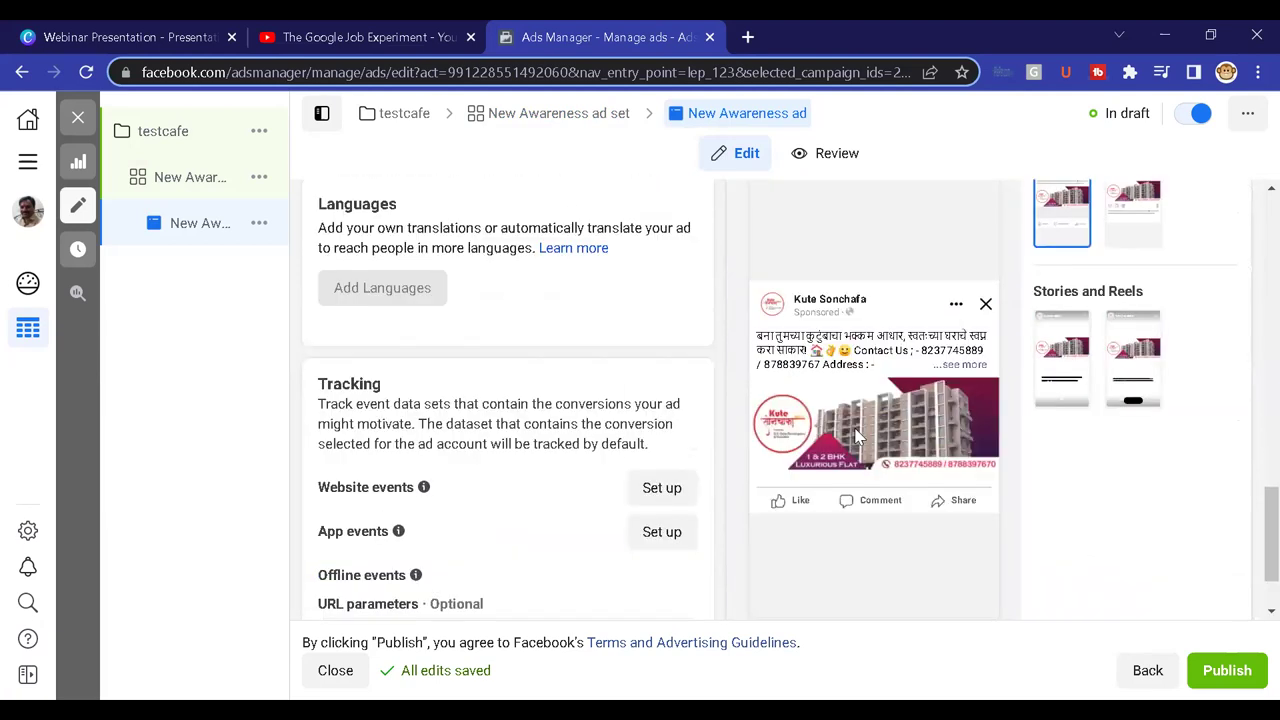